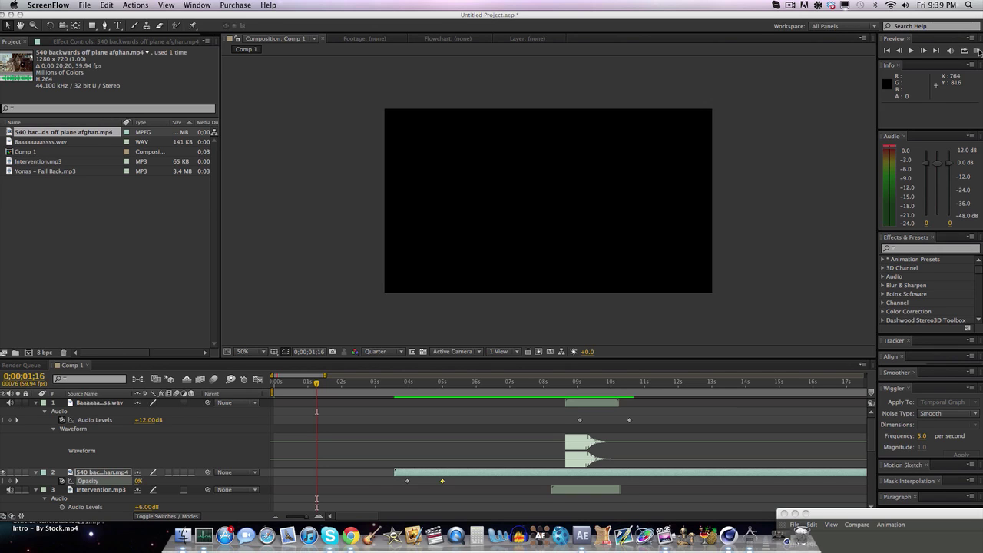
- Preview the comp with sound, adjust system volume, and stop at the sniper shot
click(978, 50)
click(978, 50)
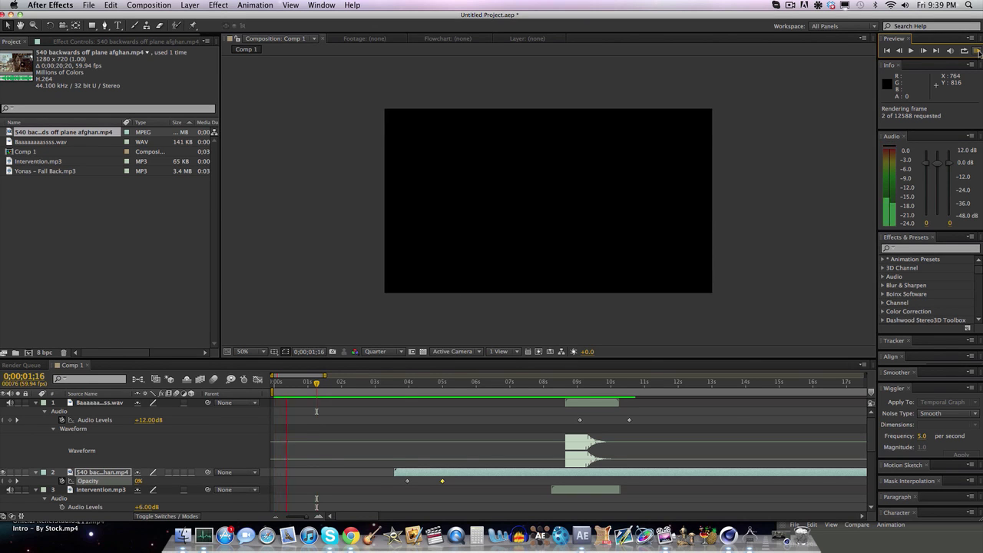
click(904, 5)
drag(906, 43, 906, 52)
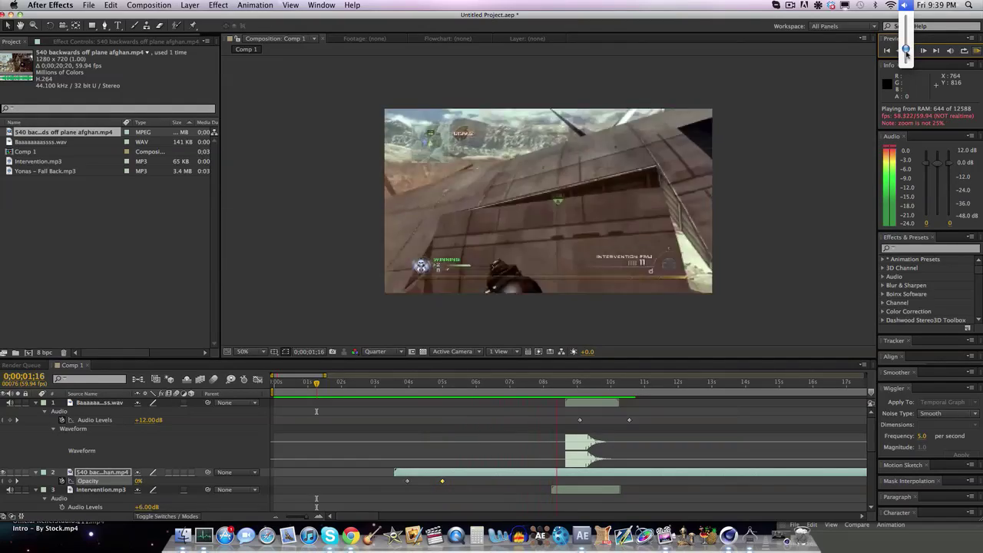
click(571, 369)
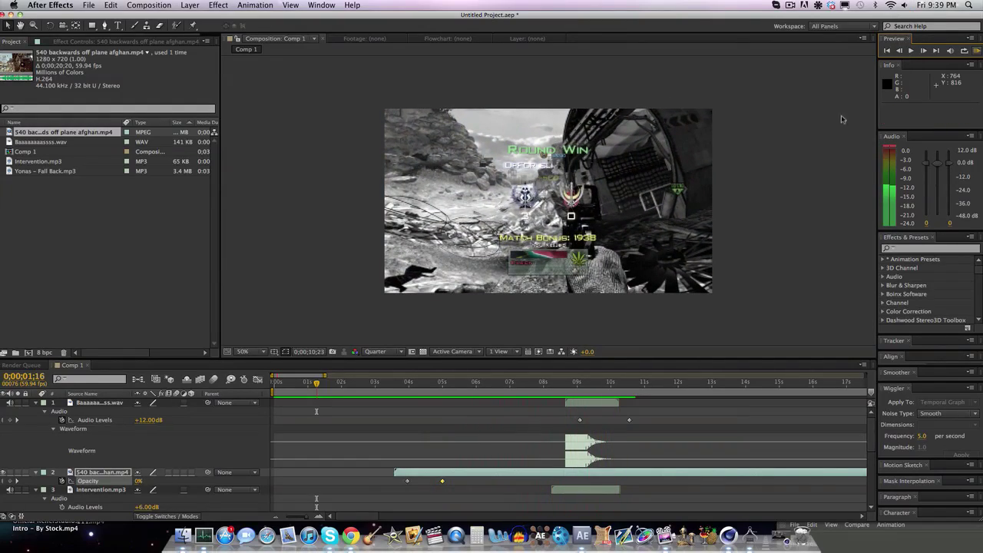
click(566, 384)
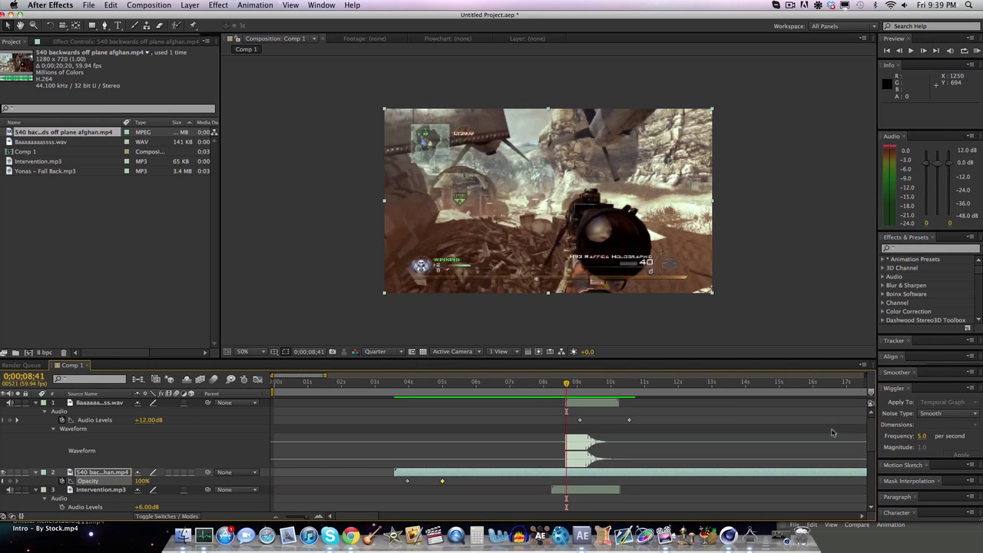
- Collapse the gameplay, bass and Intervention layers and move the playhead back to about 7 seconds
click(37, 473)
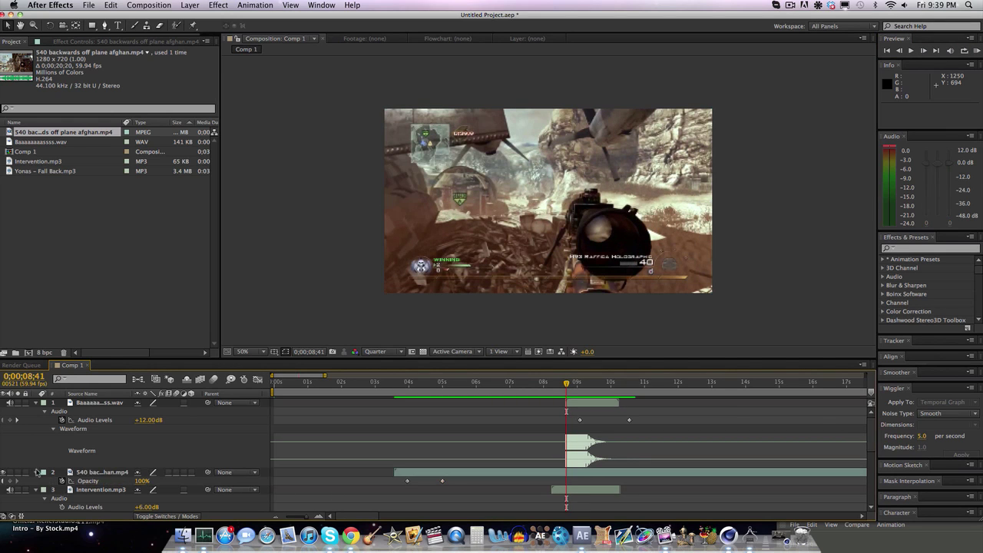
click(36, 473)
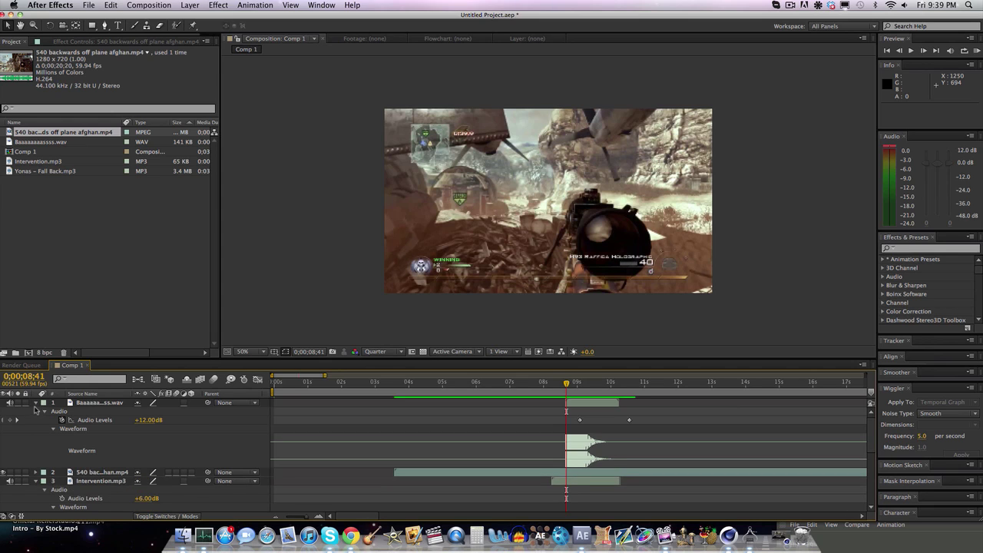
click(35, 404)
click(37, 421)
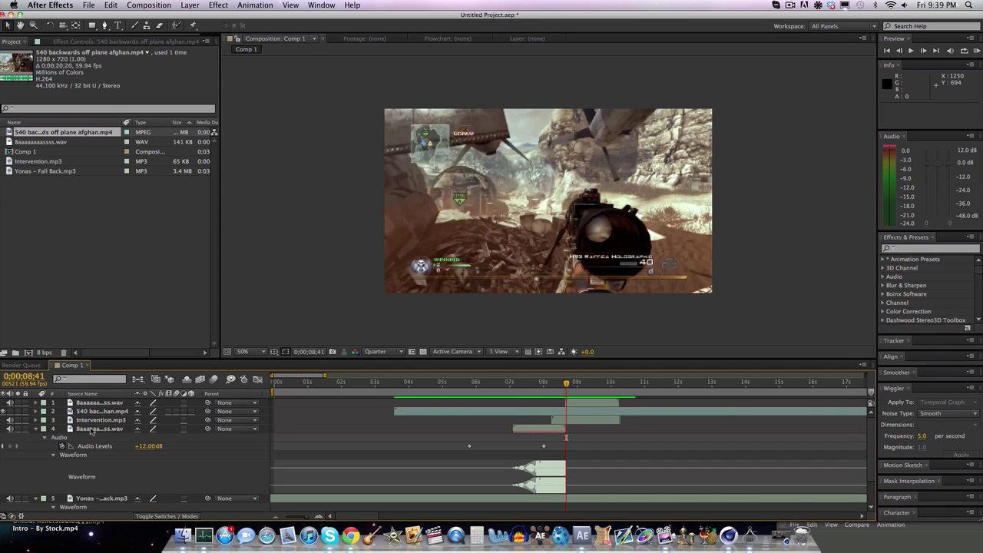
click(90, 430)
drag(560, 384, 511, 377)
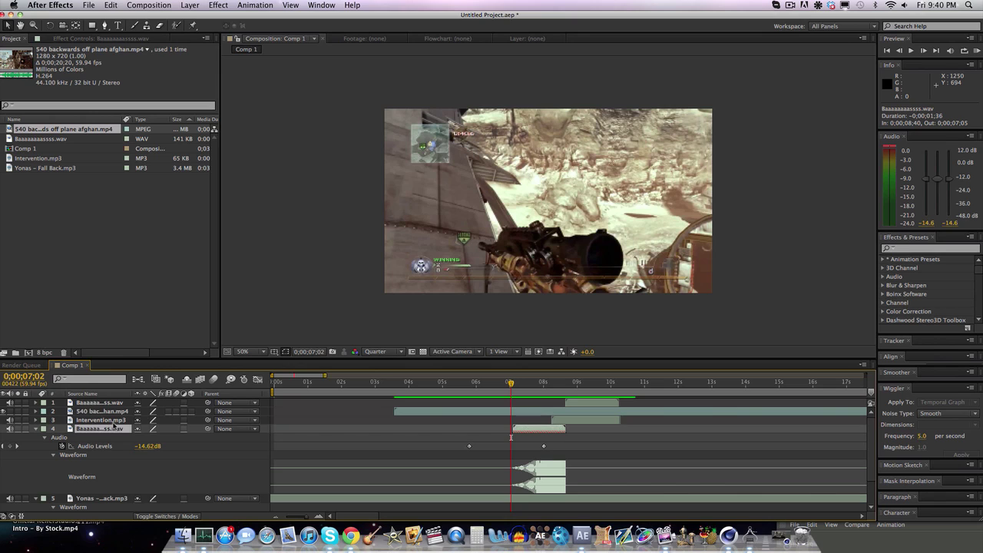
- Switch off the speaker switches of both bass layers and the Intervention layer
click(113, 422)
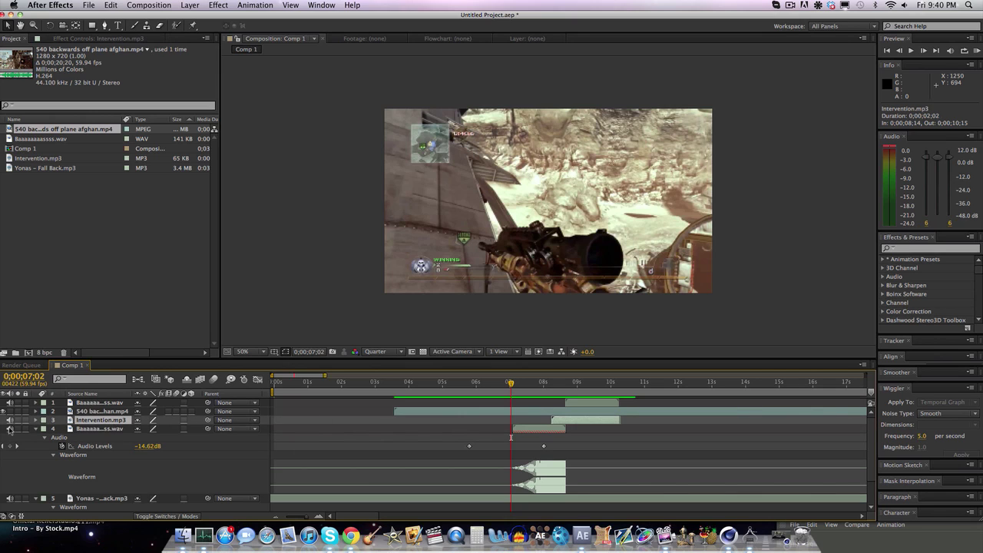
click(9, 429)
click(9, 420)
click(9, 403)
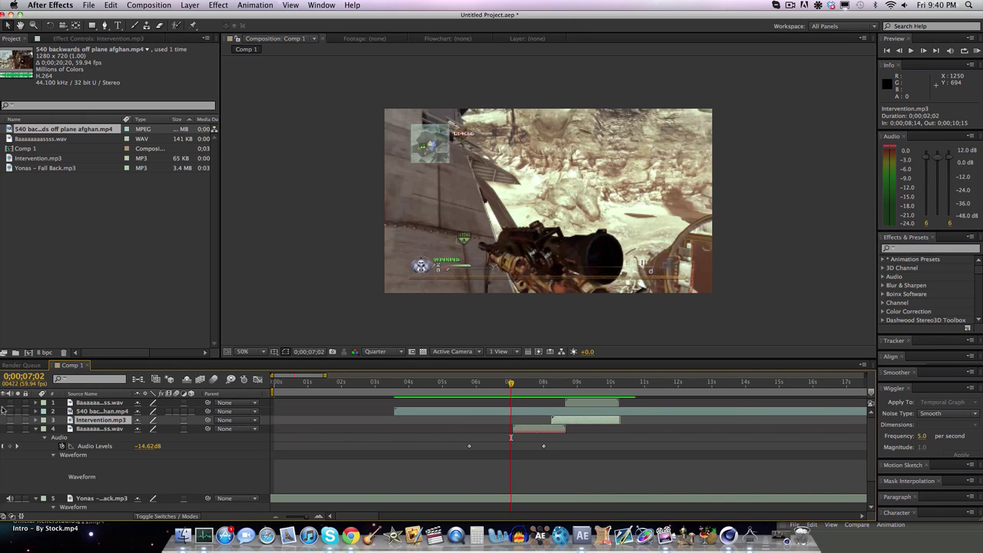
- Preview with only the music playing, then make the gameplay clip visible again
click(977, 51)
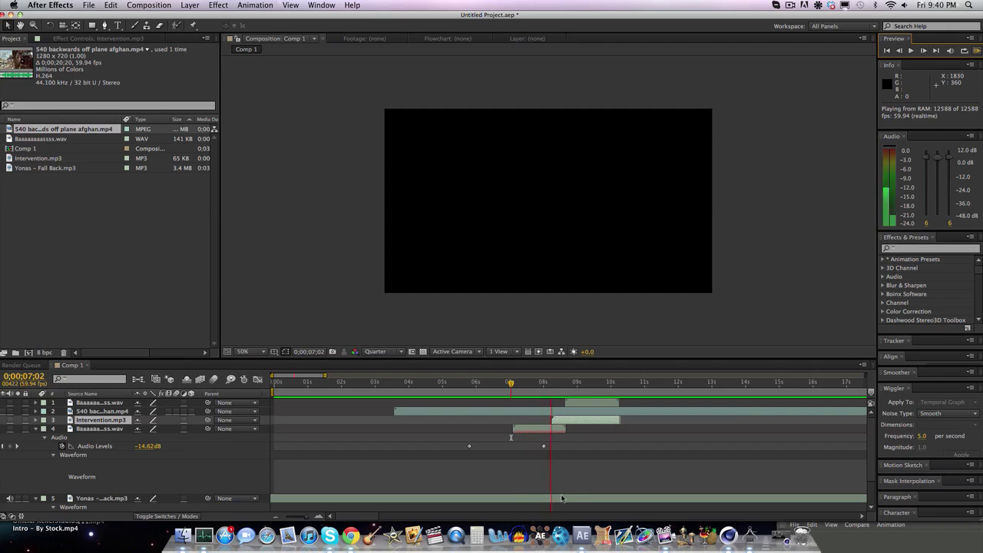
key(space)
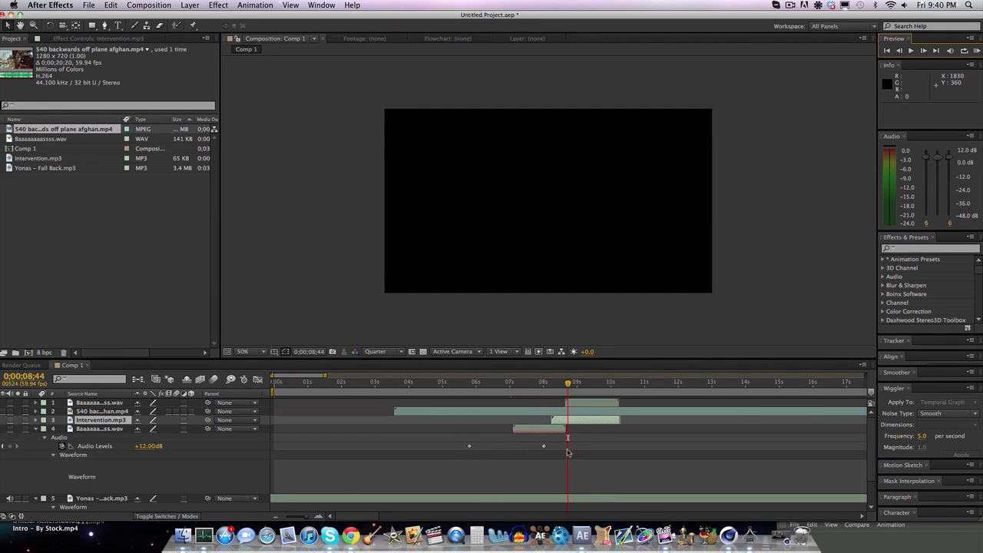
click(569, 386)
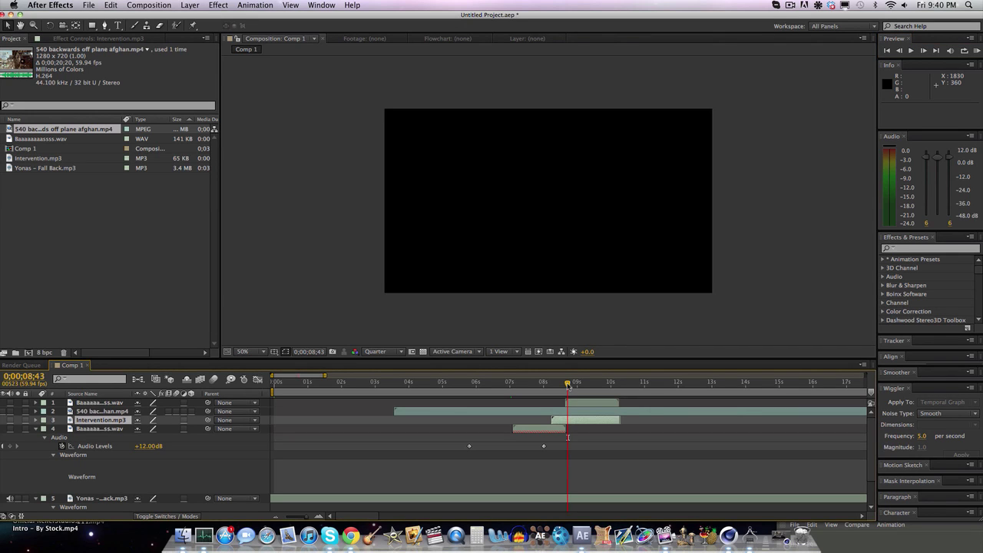
drag(568, 386, 569, 386)
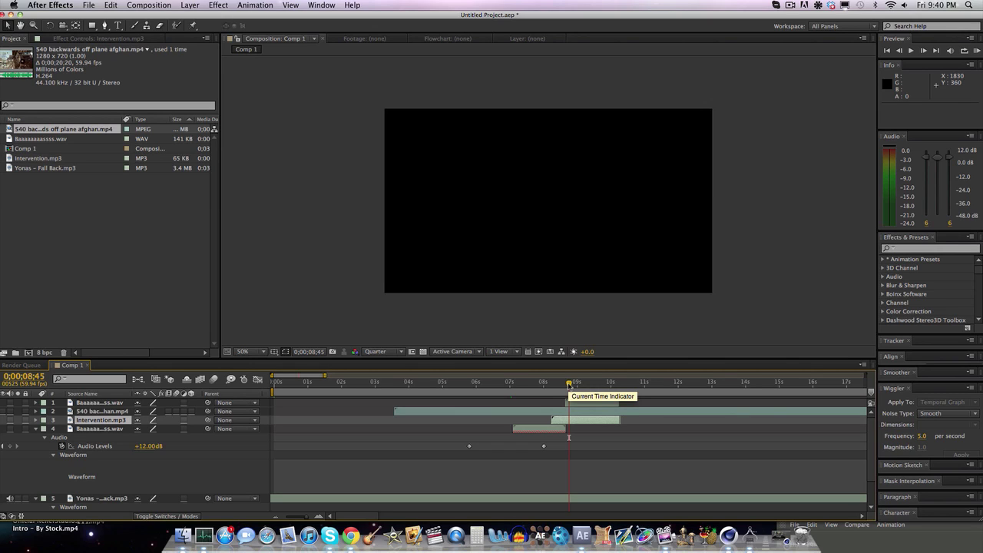
click(4, 411)
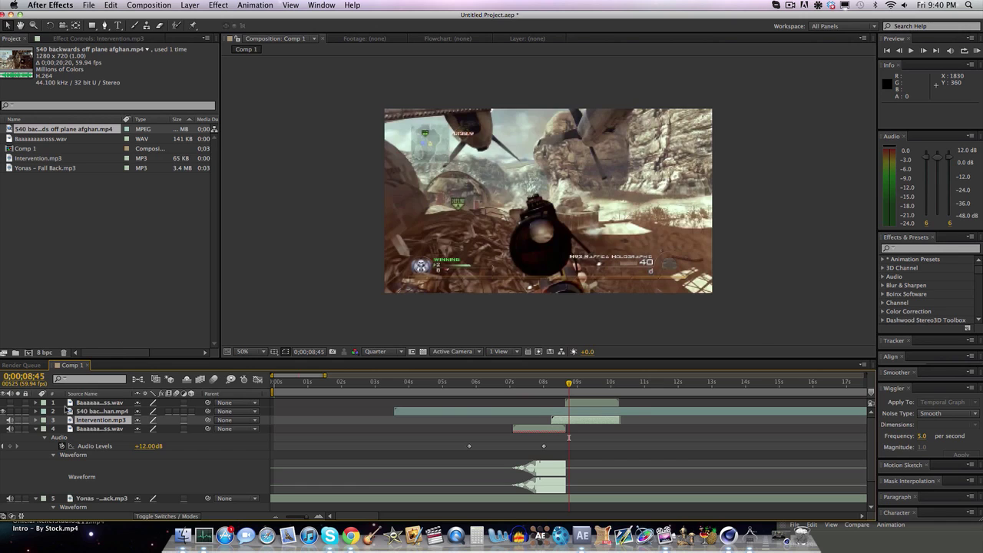
click(88, 403)
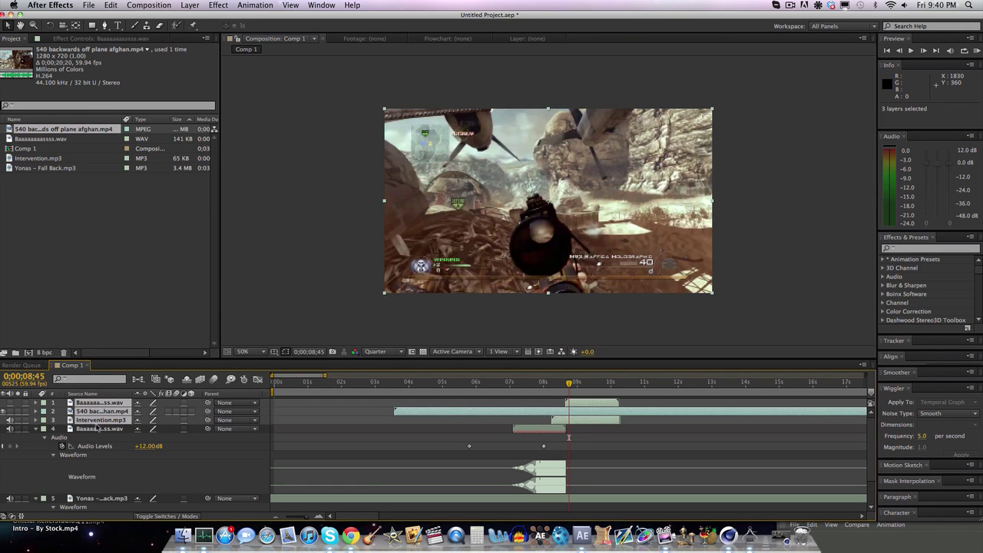
- Delete both bass layers and the Intervention sound layer
click(98, 428)
key(Delete)
click(98, 421)
key(Delete)
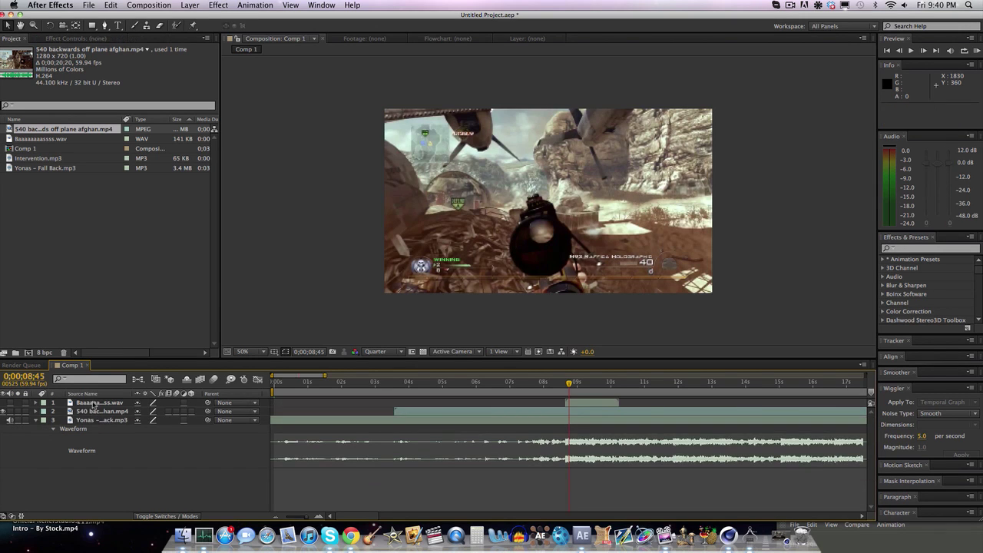
click(94, 403)
key(Delete)
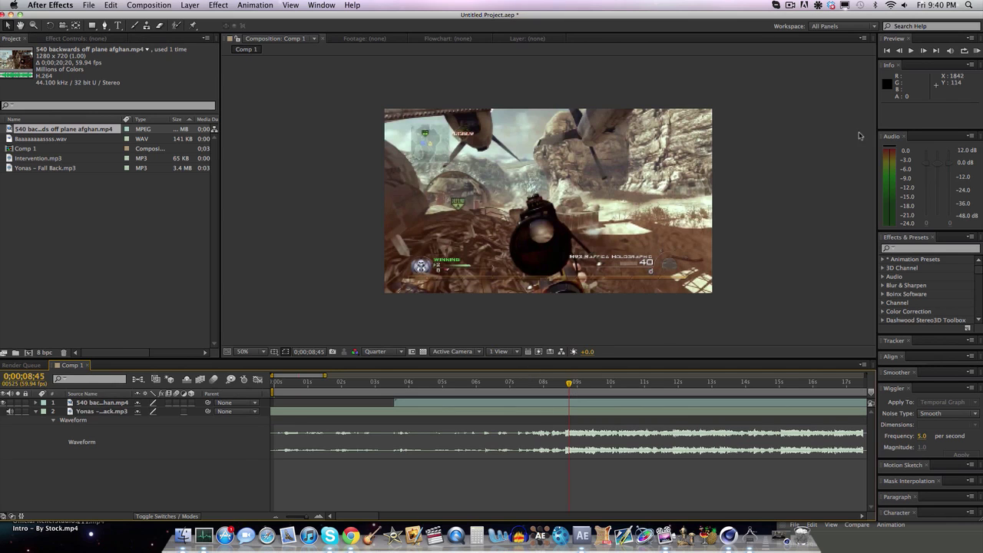
- Step frame by frame back to the shot at 0;00;08;38
click(900, 51)
click(899, 51)
click(900, 51)
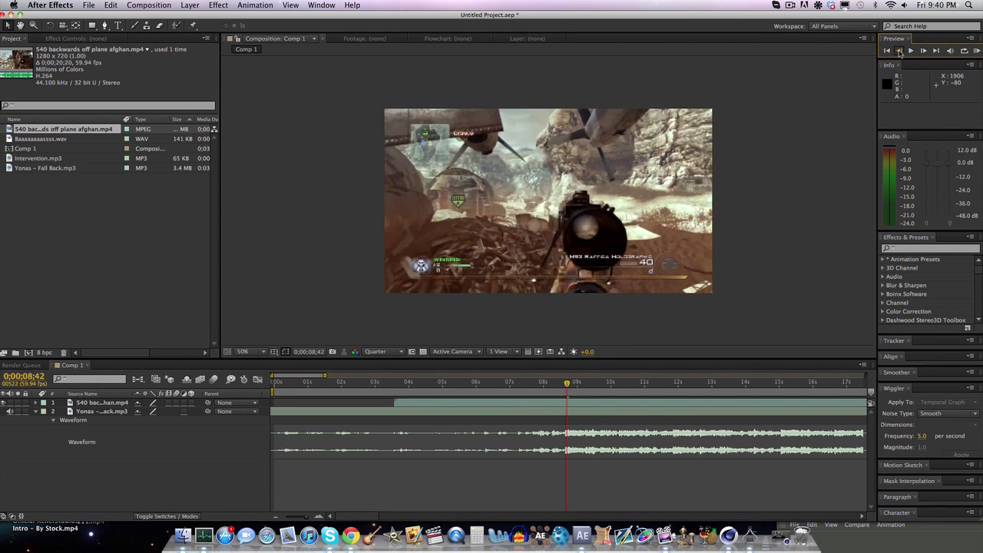
click(900, 51)
click(899, 50)
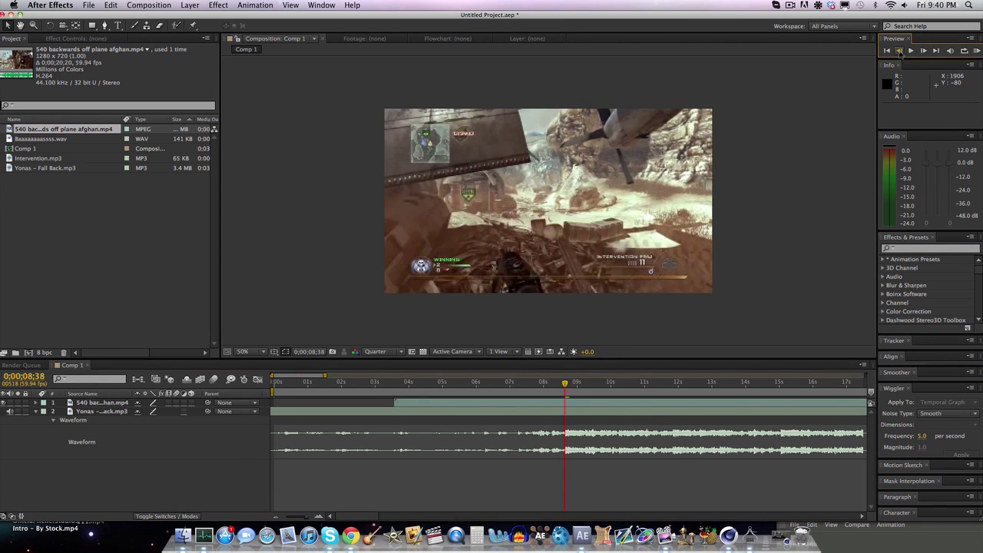
click(923, 50)
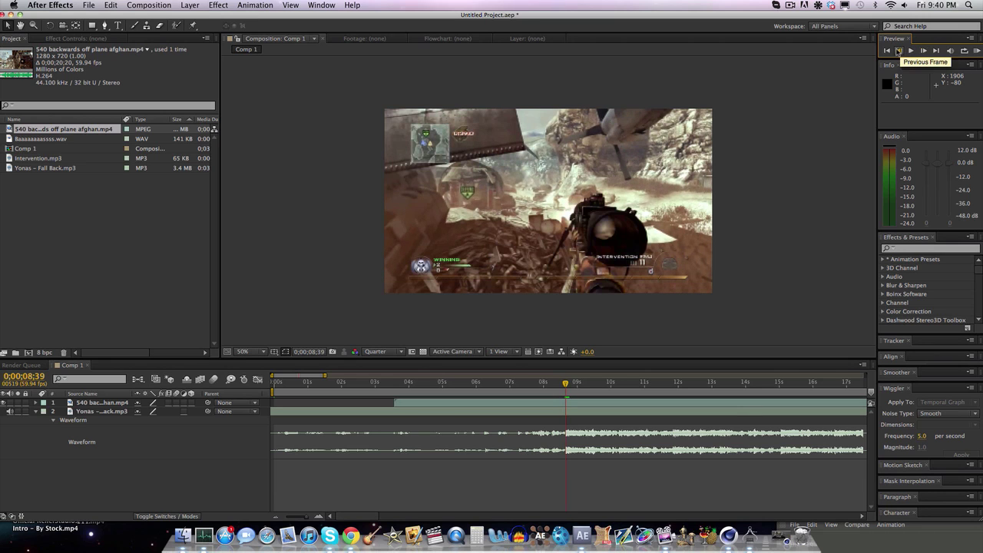
click(899, 51)
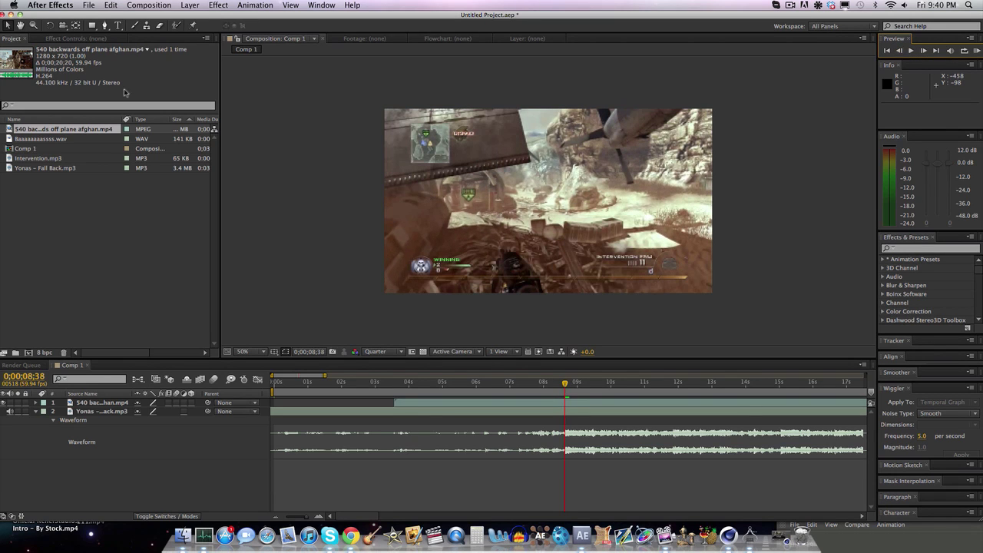
- Add the bass .wav as a new layer ending at the shot
click(28, 139)
drag(28, 139, 114, 403)
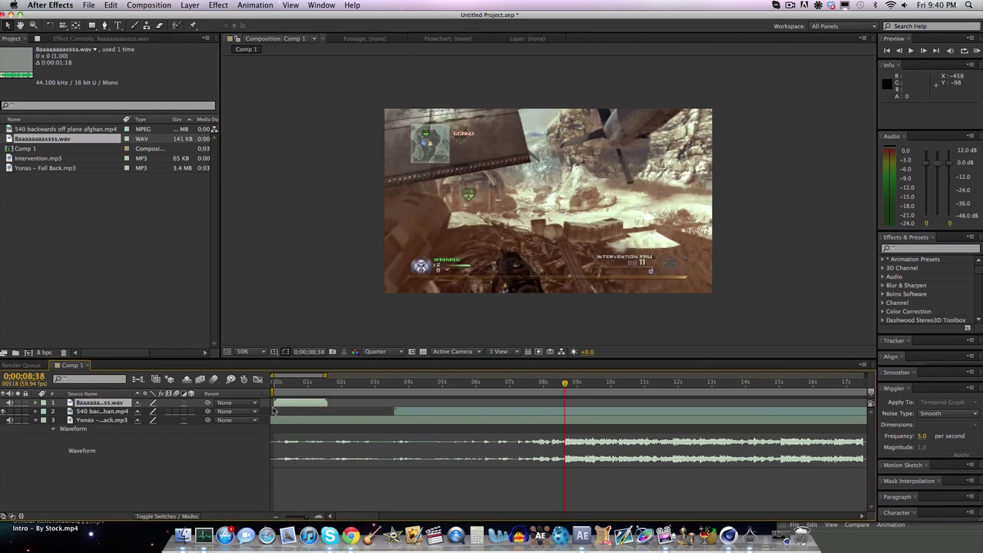
drag(290, 402, 533, 406)
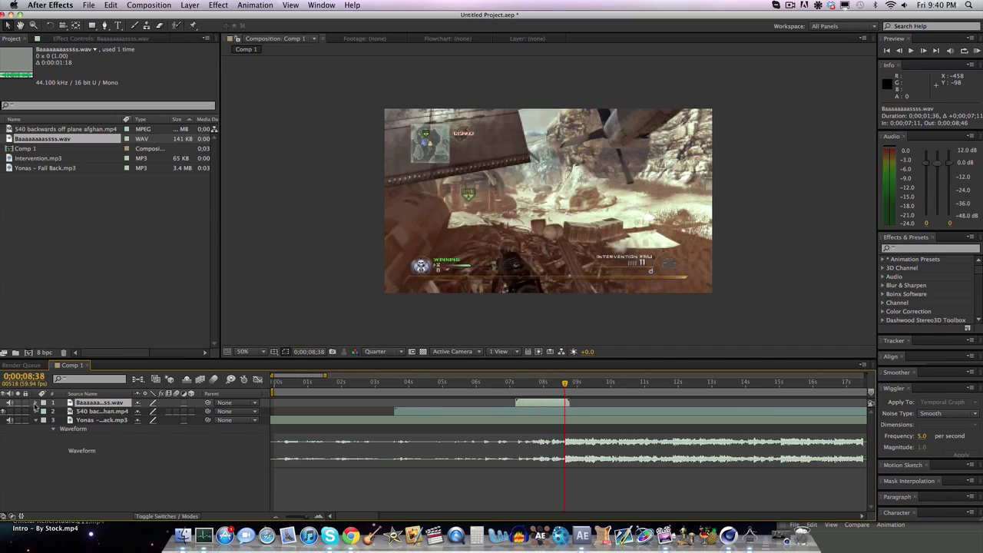
- Show the bass waveform, time-reverse the layer, and realign its end with the shot
click(35, 403)
click(53, 429)
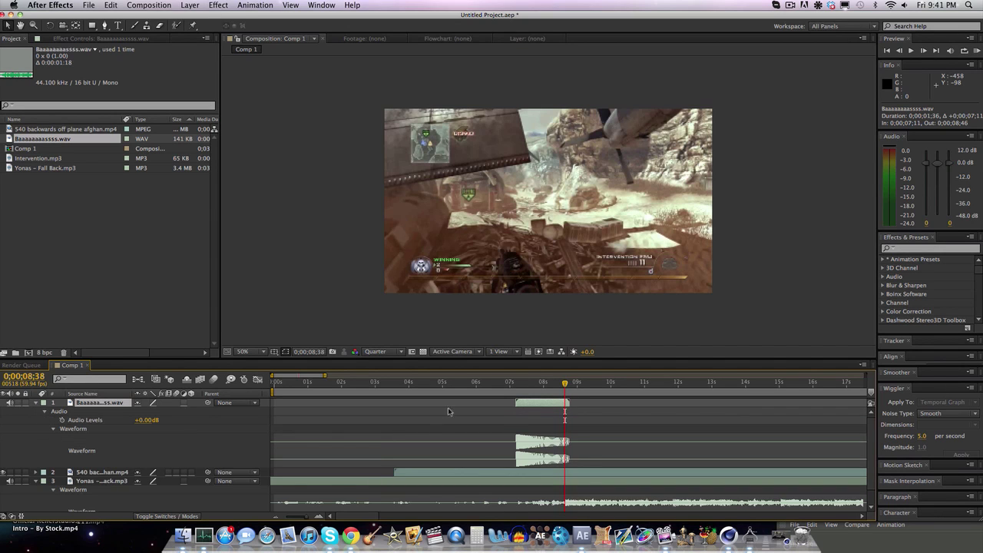
click(190, 5)
mouse_move(196, 118)
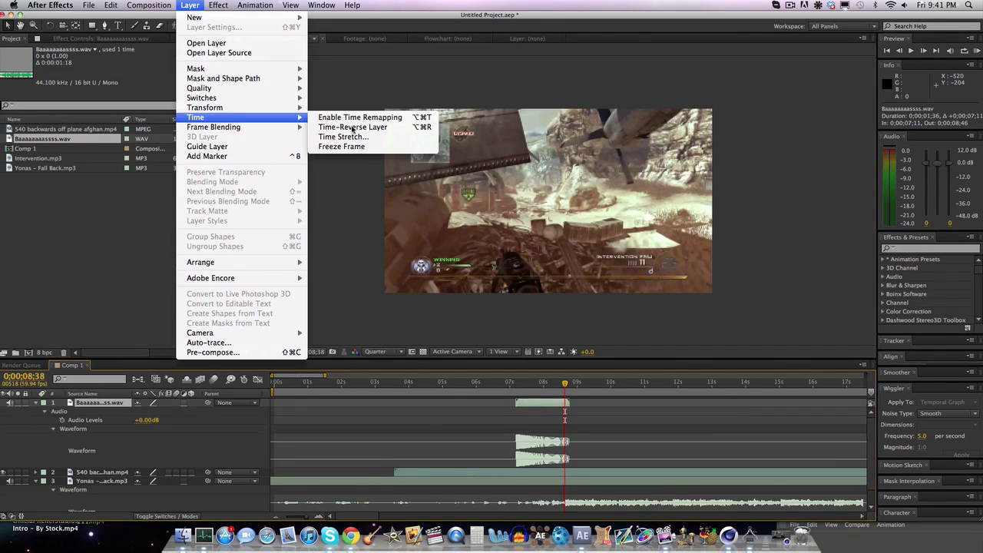
click(354, 127)
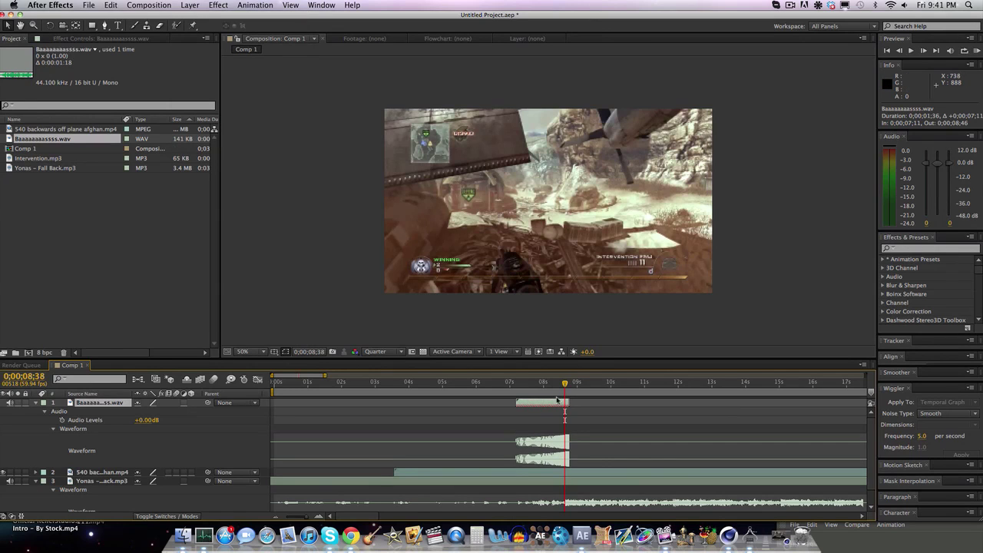
mouse_move(558, 402)
mouse_down()
mouse_move(524, 386)
mouse_move(565, 384)
mouse_up()
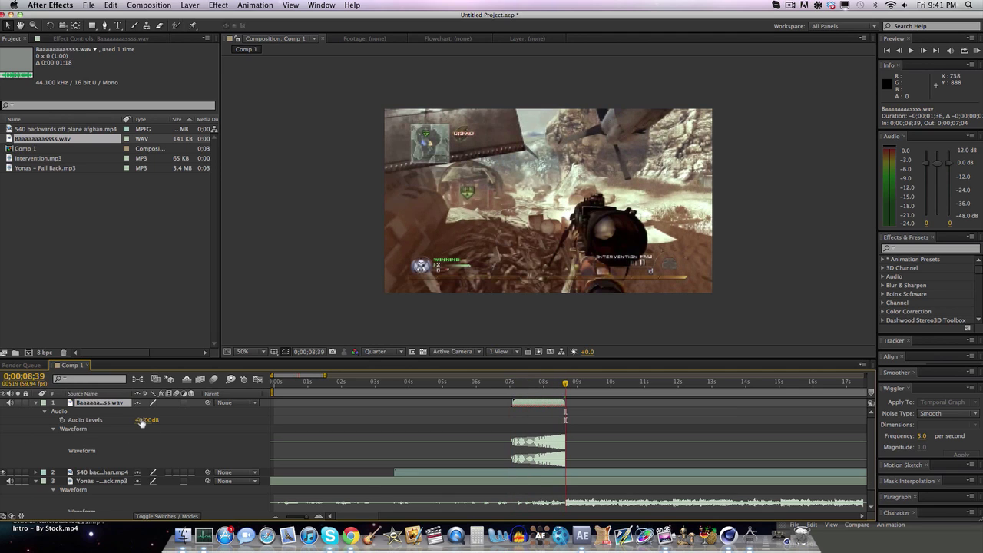
- Keyframe the reversed bass to fade from near silence (-48 dB) up to +12 dB at the shot
drag(141, 421, 489, 391)
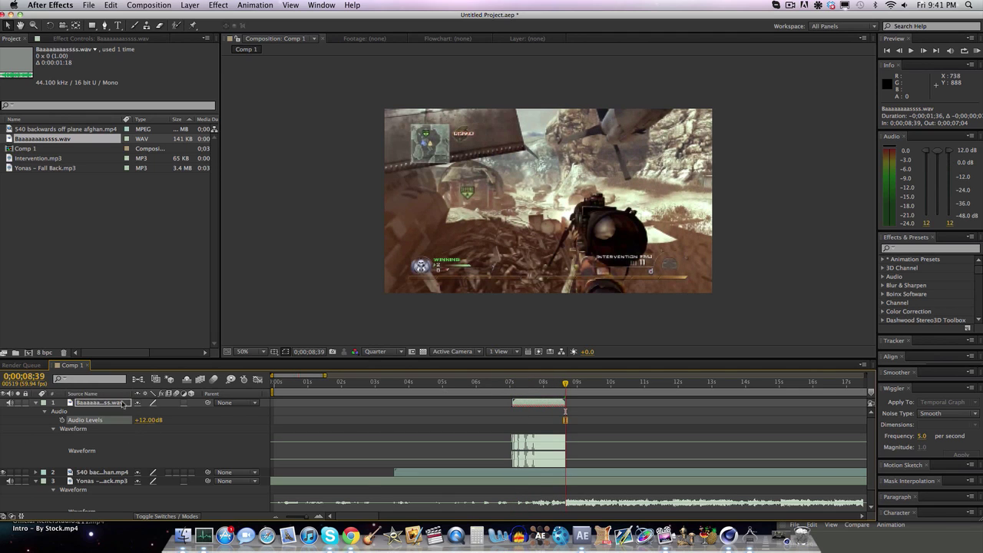
click(523, 385)
drag(523, 385, 526, 385)
click(63, 427)
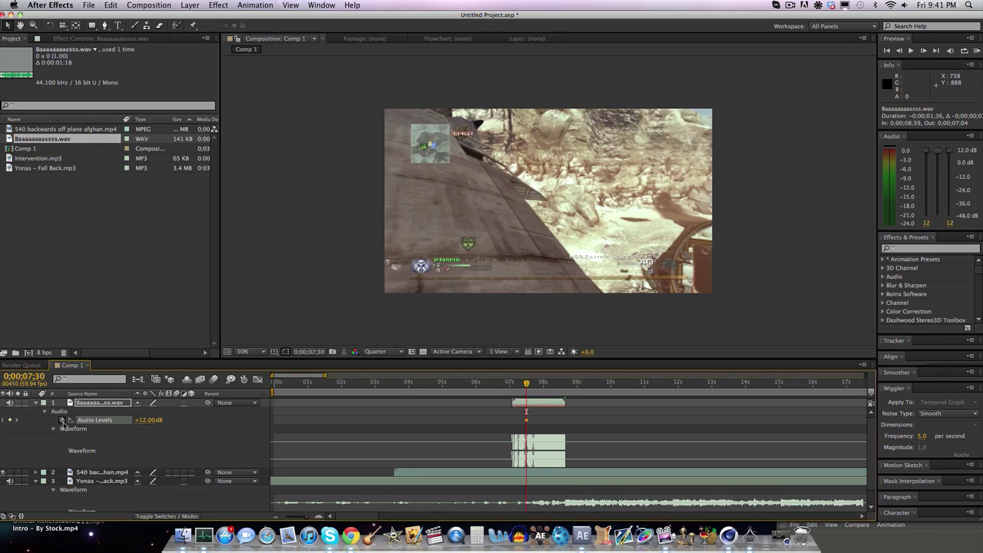
click(513, 386)
drag(147, 420, 107, 420)
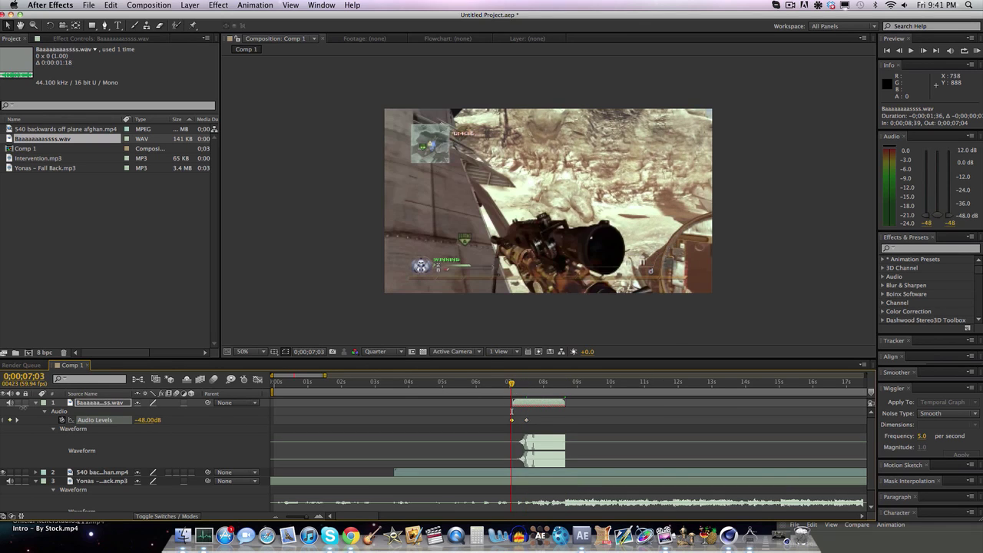
mouse_move(526, 420)
mouse_down()
mouse_move(540, 420)
mouse_move(479, 420)
mouse_up()
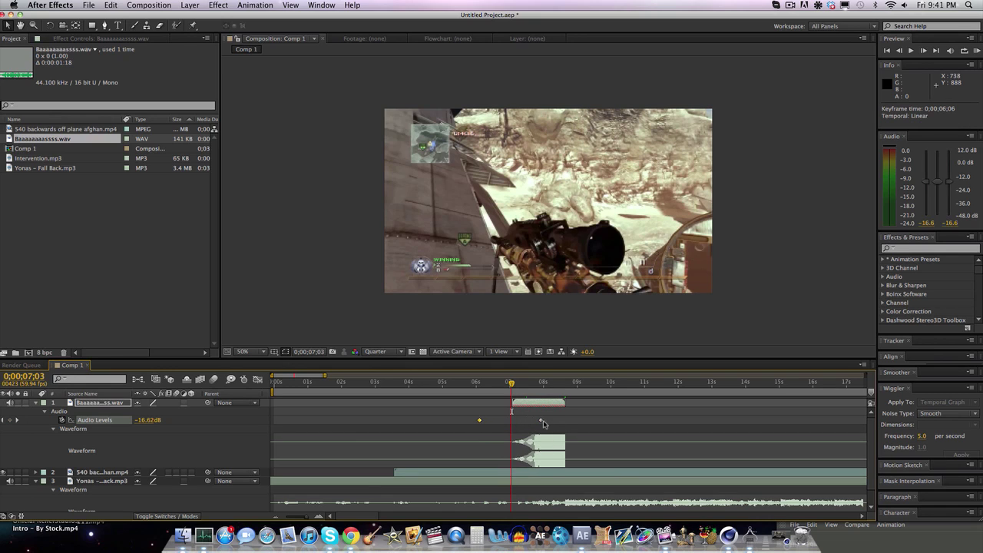
drag(539, 420, 543, 417)
- Start the work area just before the shot and RAM preview with audio
drag(272, 391, 493, 391)
click(977, 51)
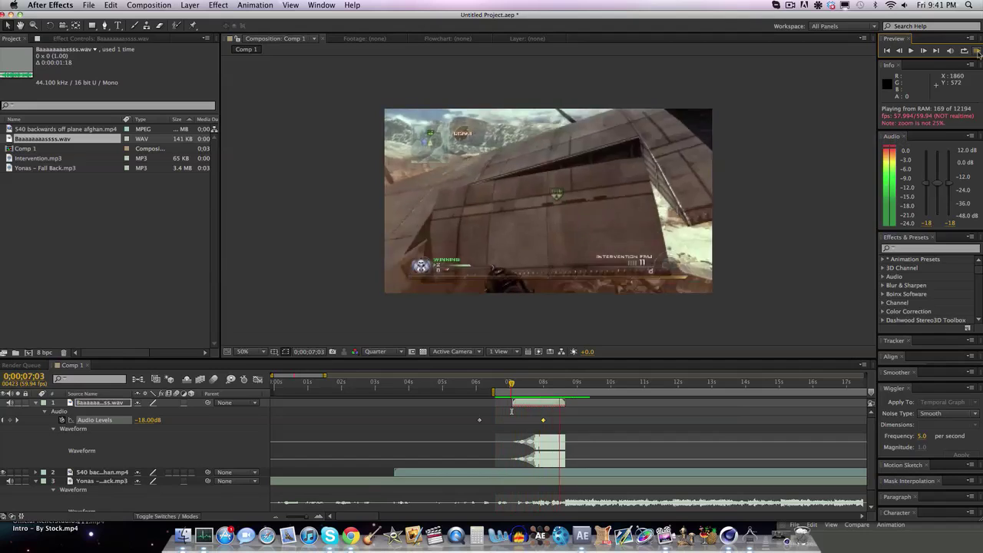
drag(929, 182, 929, 150)
click(929, 246)
text(bass)
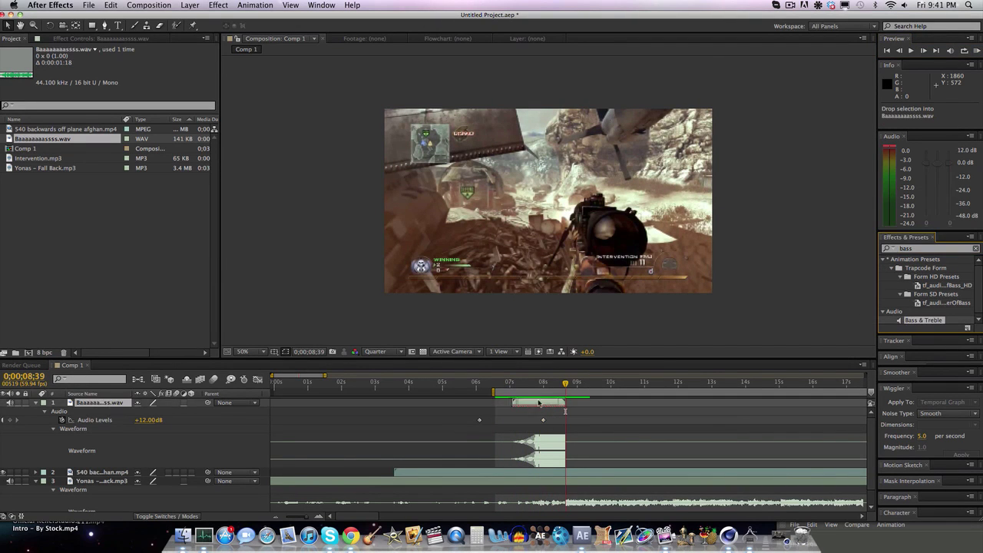
drag(924, 320, 539, 403)
mouse_move(122, 67)
mouse_down()
mouse_move(205, 70)
mouse_move(43, 64)
mouse_up()
click(977, 51)
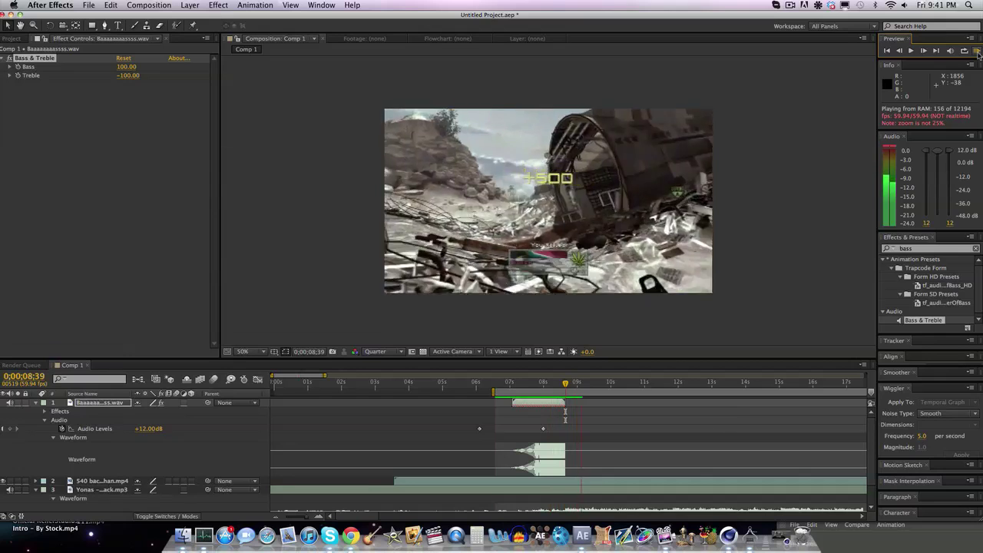
key(space)
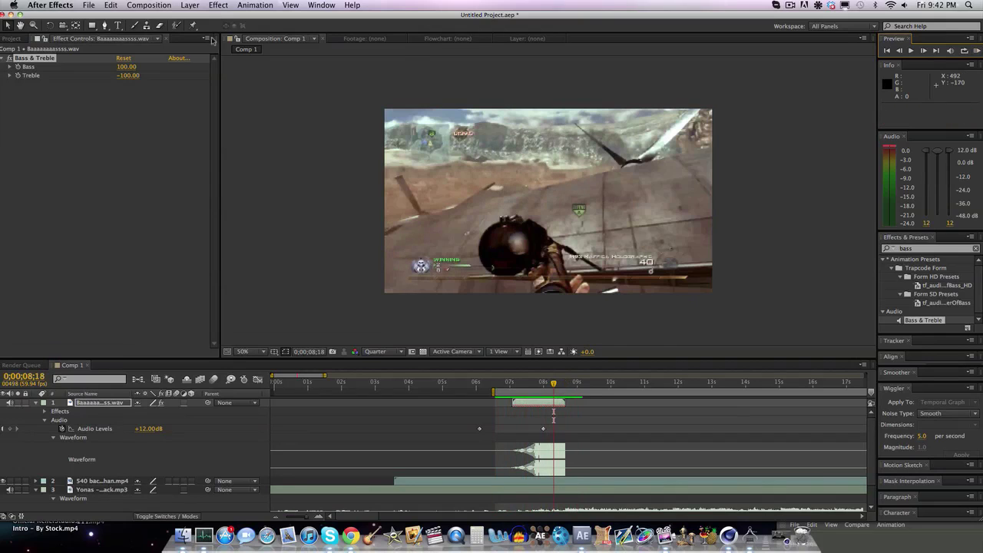
click(50, 61)
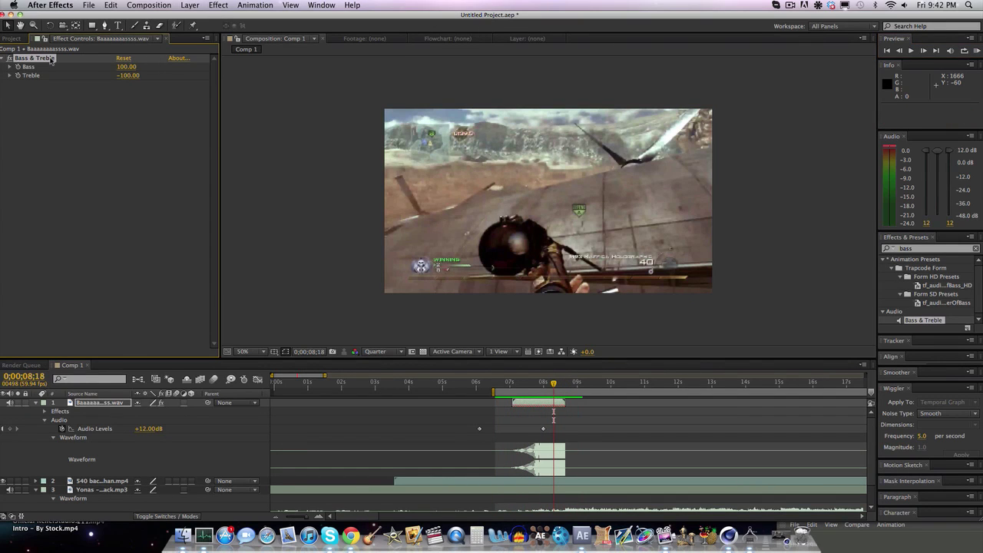
key(Delete)
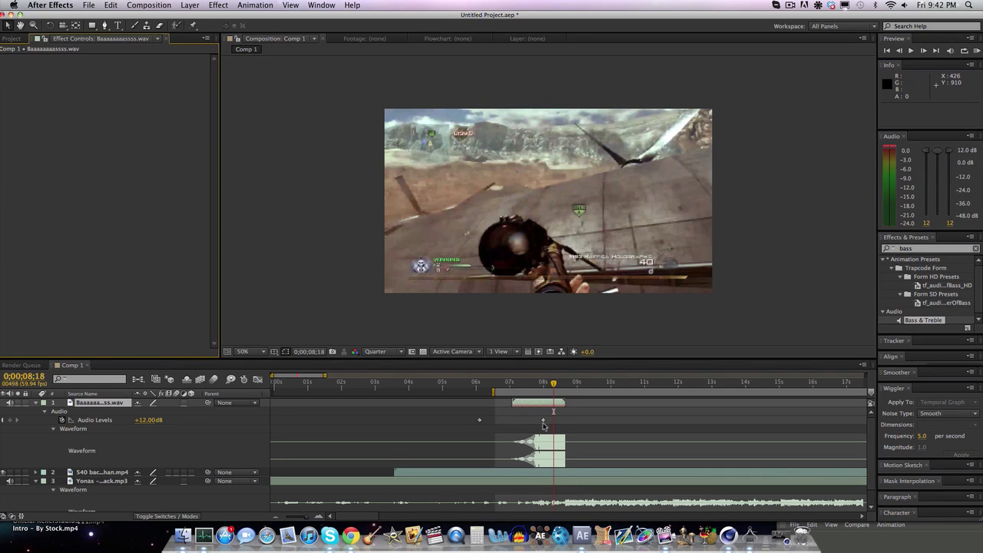
- Nudge the fade-in keyframe earlier and add a second Baaaaaaasssss.wav layer at the shot
drag(543, 420, 537, 420)
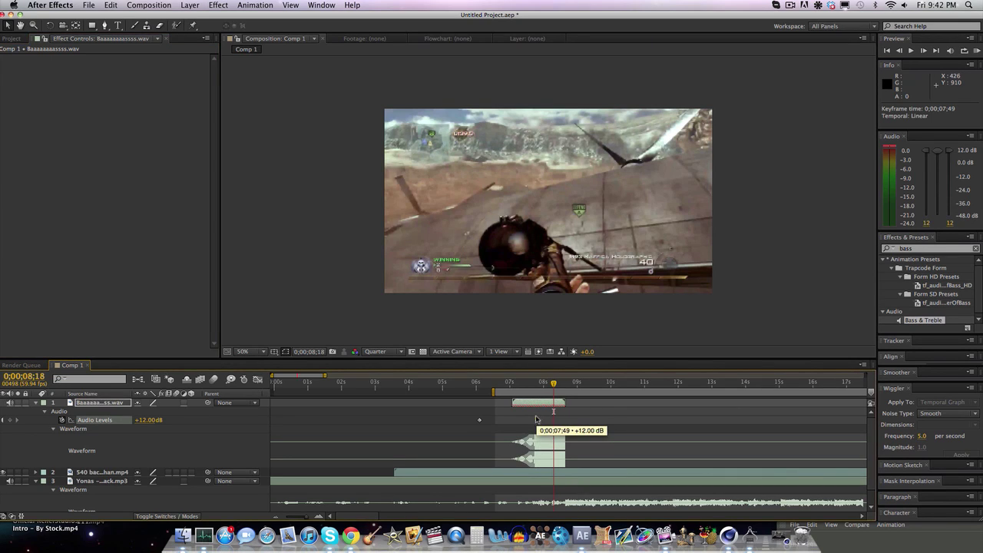
mouse_move(557, 384)
mouse_down()
mouse_move(505, 384)
mouse_move(568, 384)
mouse_move(564, 410)
mouse_up()
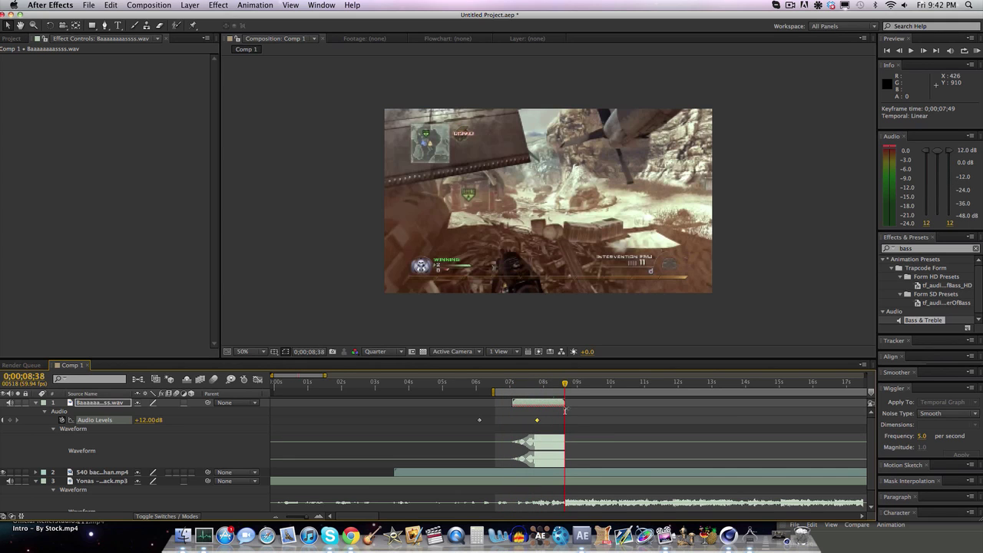
click(12, 38)
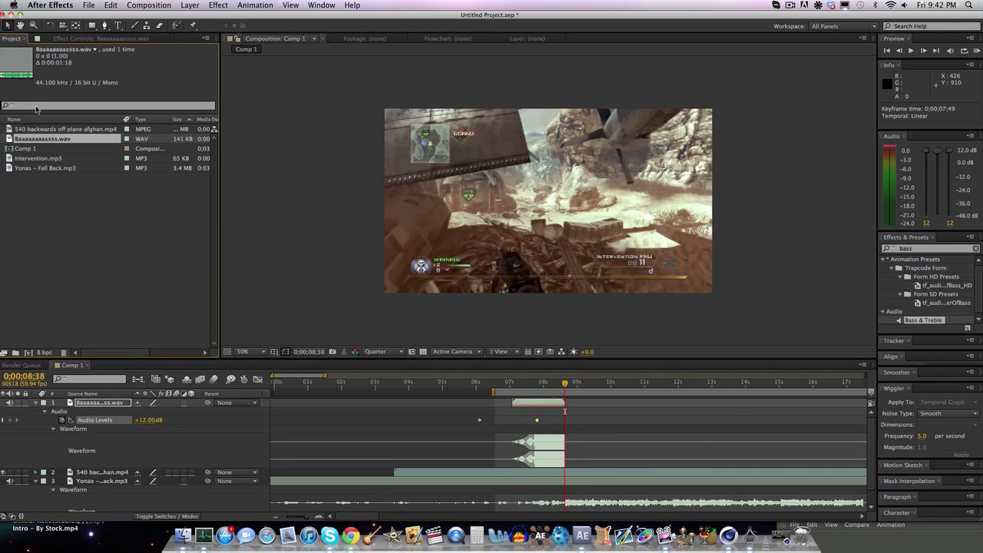
key(i)
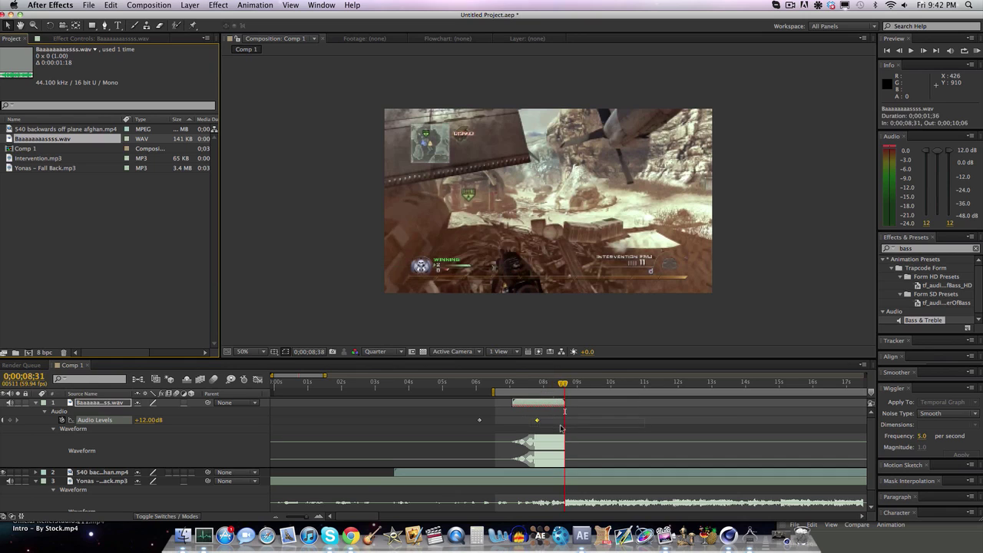
key(super+slash)
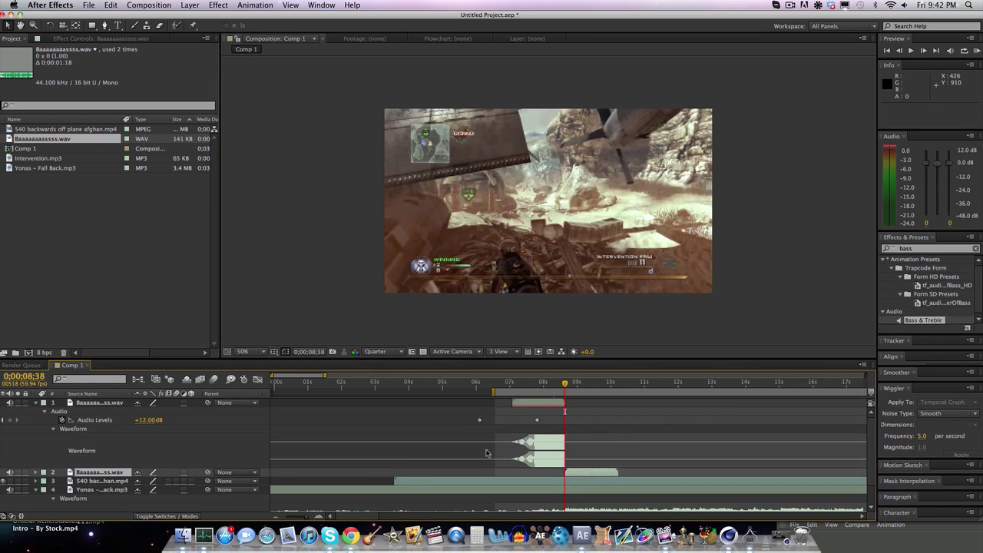
- Show the copy's waveform and keyframe its Audio Levels at +12 dB just after the shot
click(35, 472)
click(45, 481)
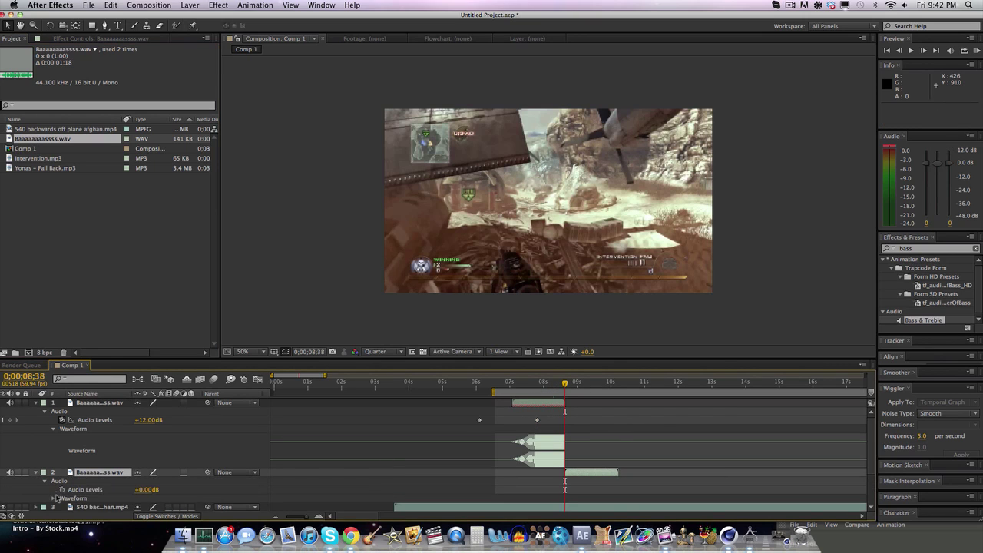
click(53, 499)
scroll(193, 495, down, 2)
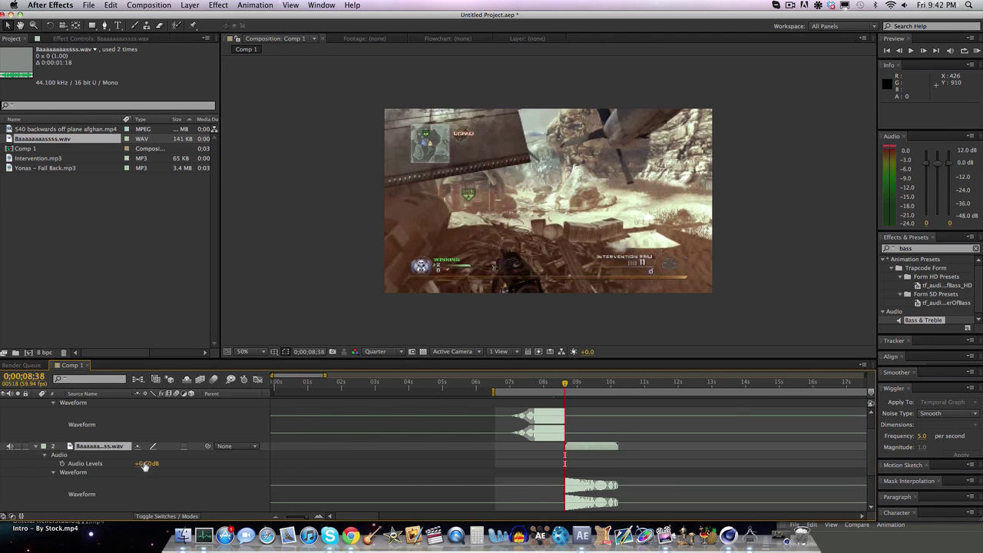
drag(142, 464, 507, 412)
click(579, 385)
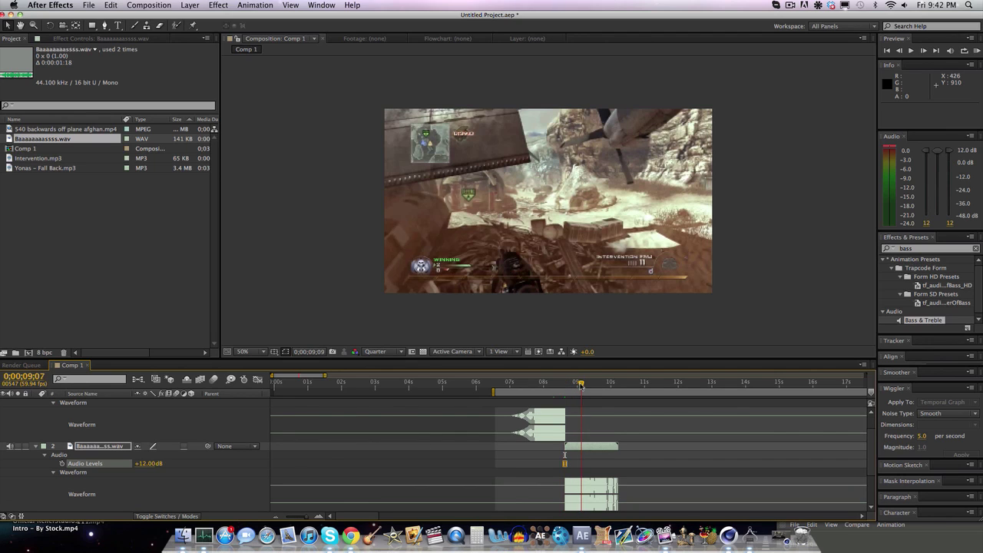
click(62, 464)
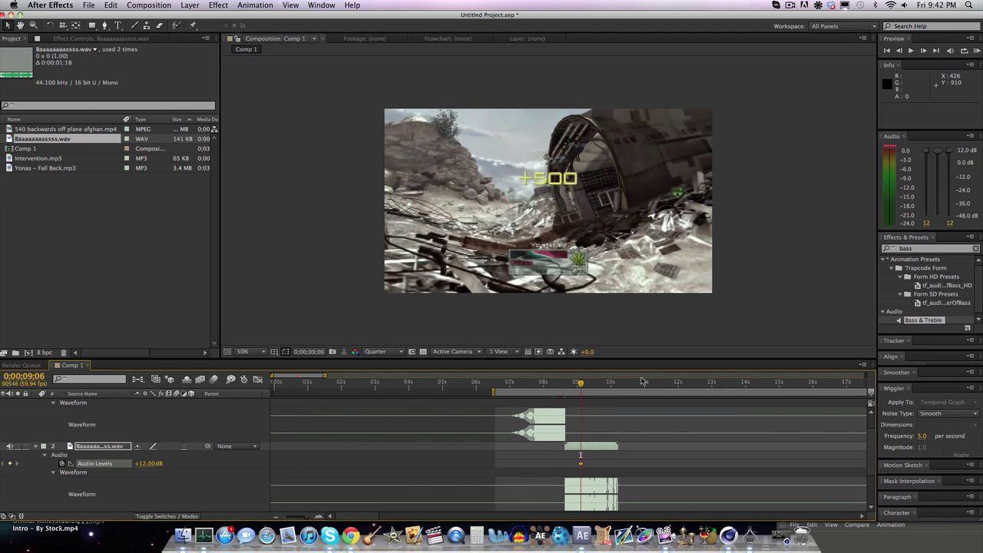
- Fade the copy down to -46 dB around 10;45–11;06 and preview both bass sounds
click(636, 382)
drag(146, 464, 55, 459)
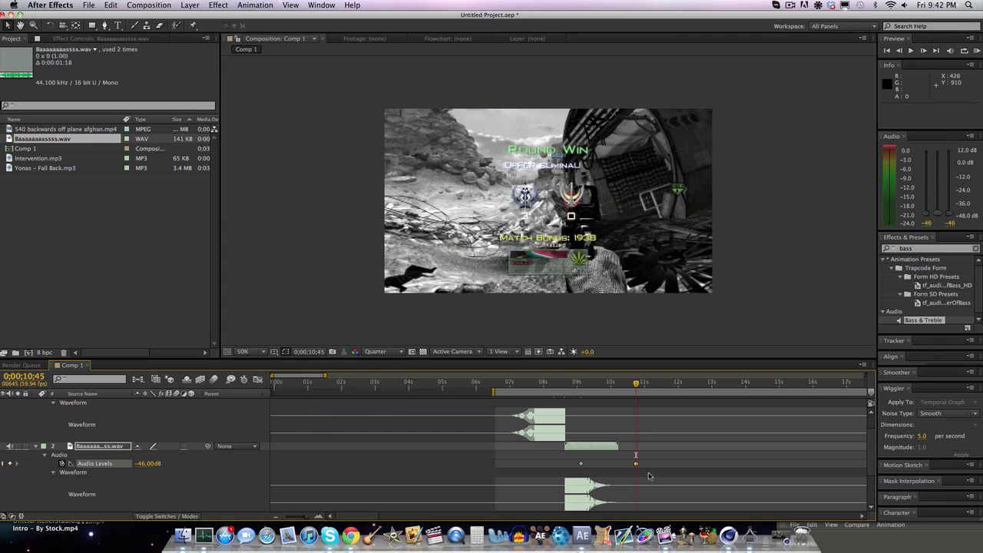
drag(636, 464, 648, 464)
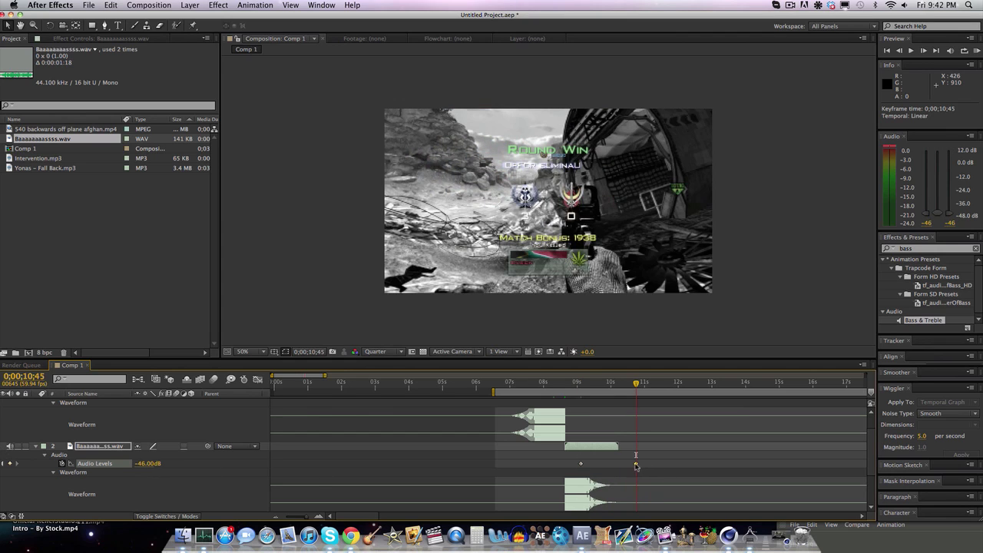
click(583, 466)
click(578, 464)
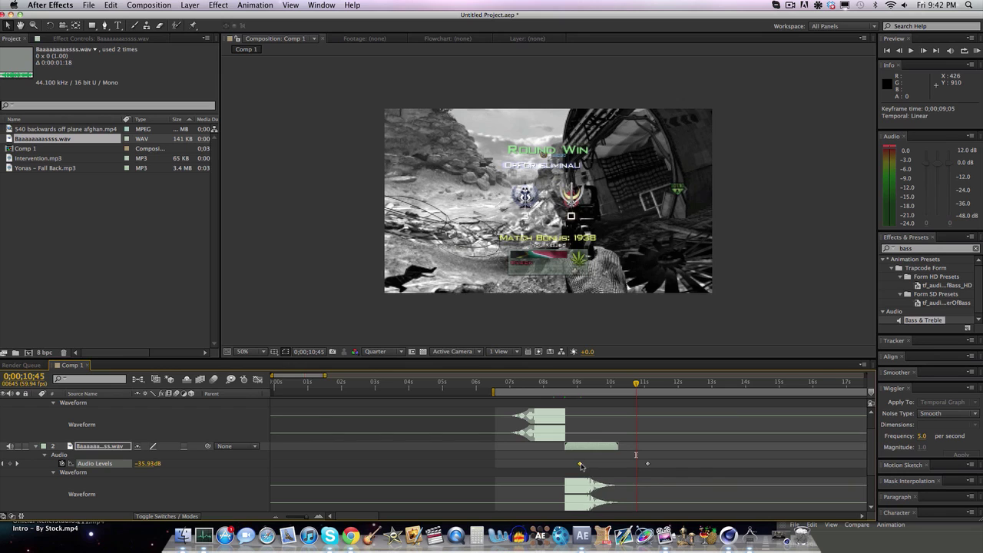
drag(579, 466, 576, 464)
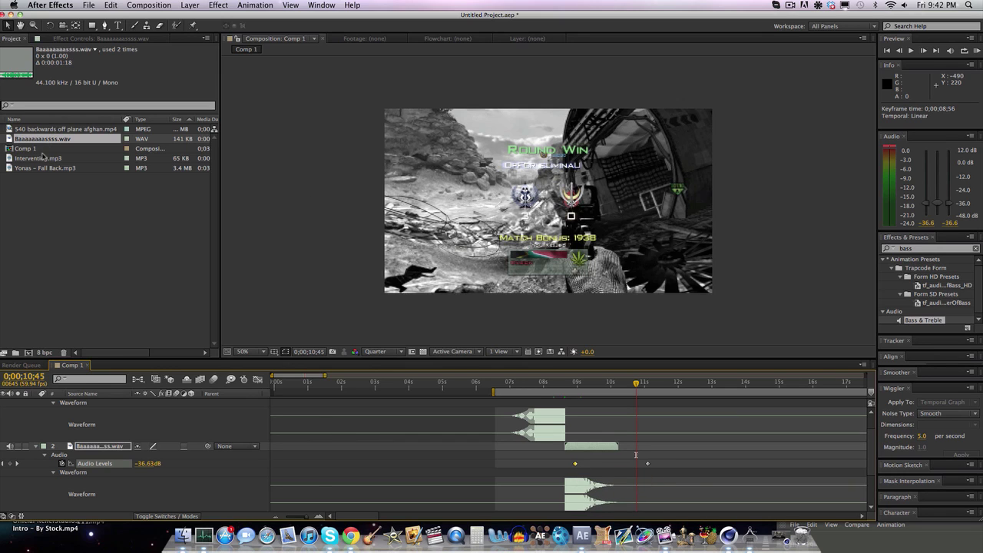
click(977, 51)
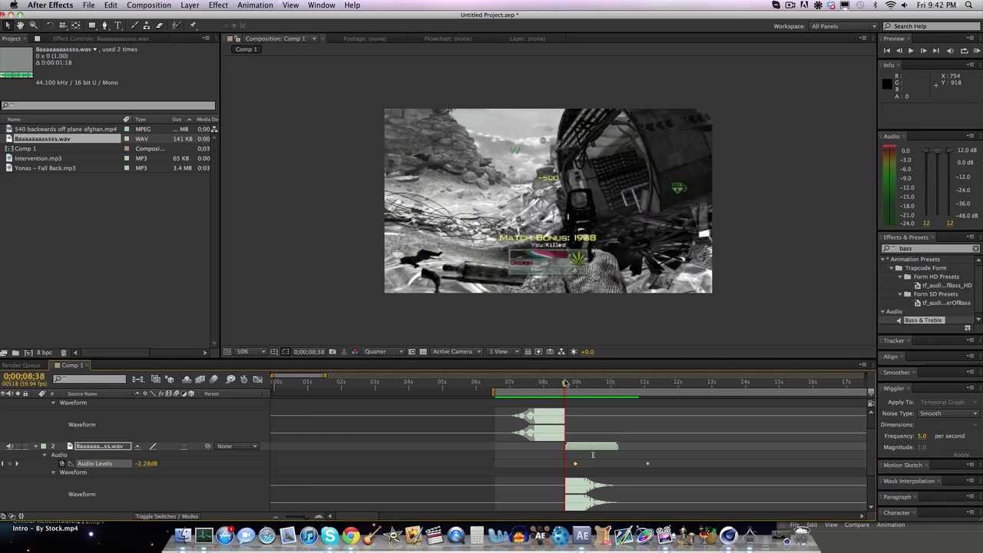
key(Page_Up)
click(899, 51)
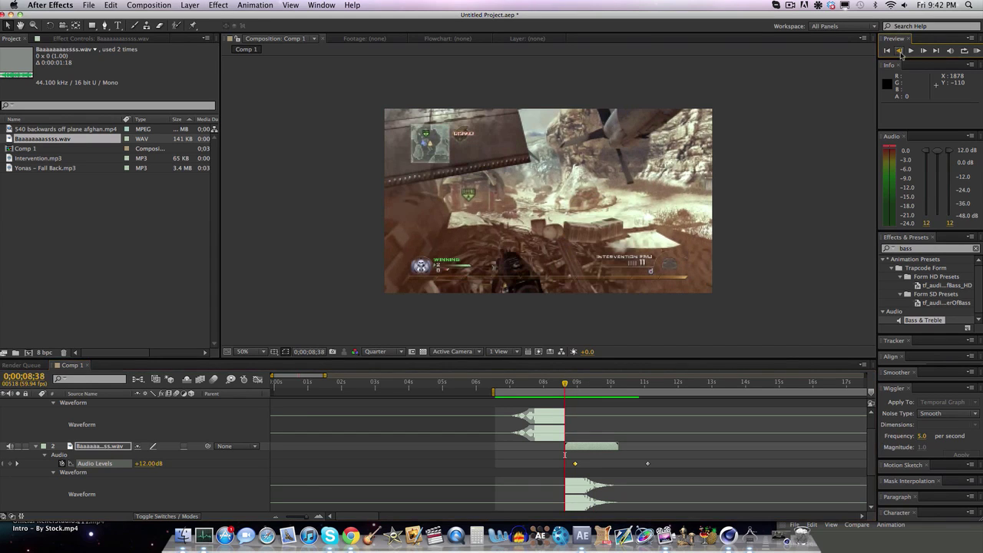
- Add Intervention.mp3 at the shot and reveal its Audio Levels and waveform
drag(40, 164, 553, 446)
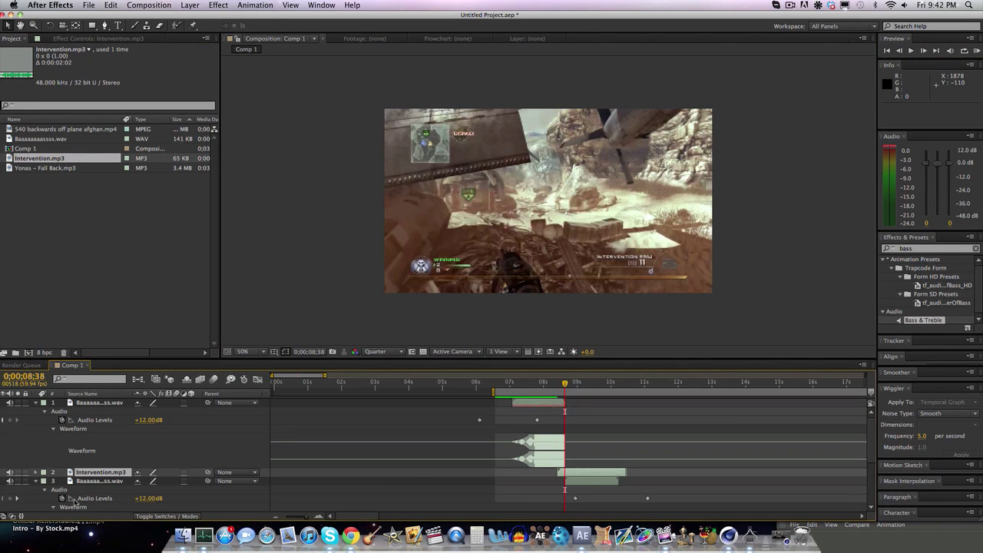
click(34, 472)
click(43, 480)
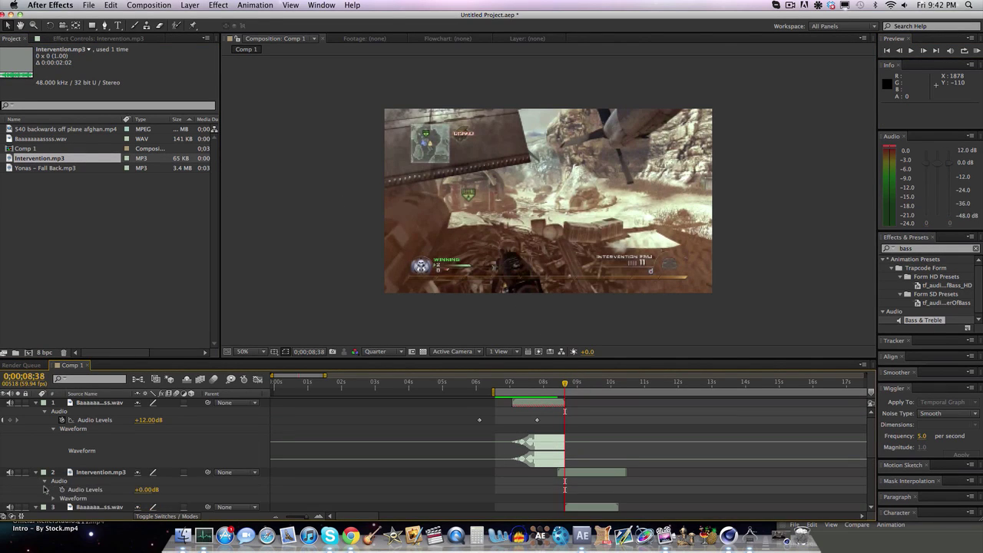
click(53, 498)
scroll(421, 462, down, 2)
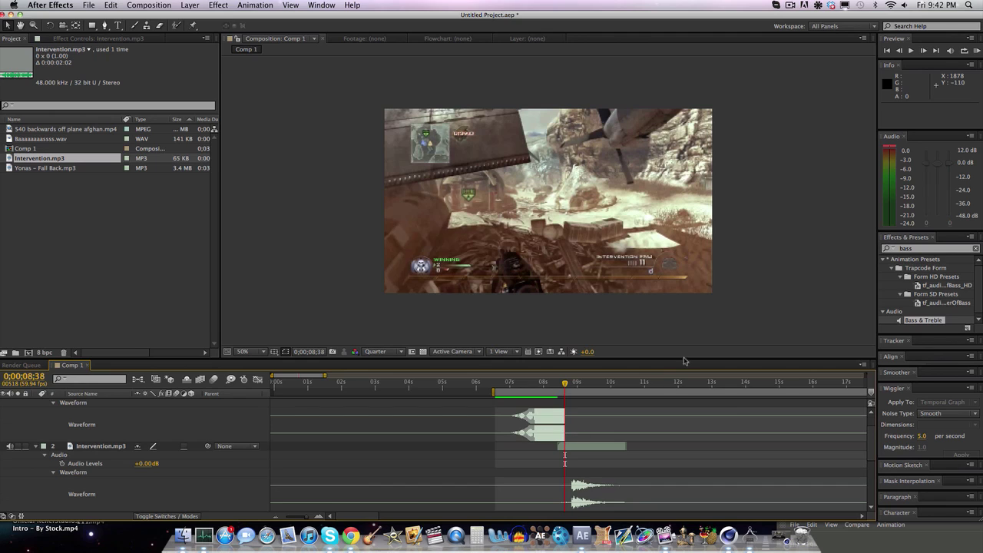
scroll(615, 417, down, 5)
scroll(589, 417, up, 4)
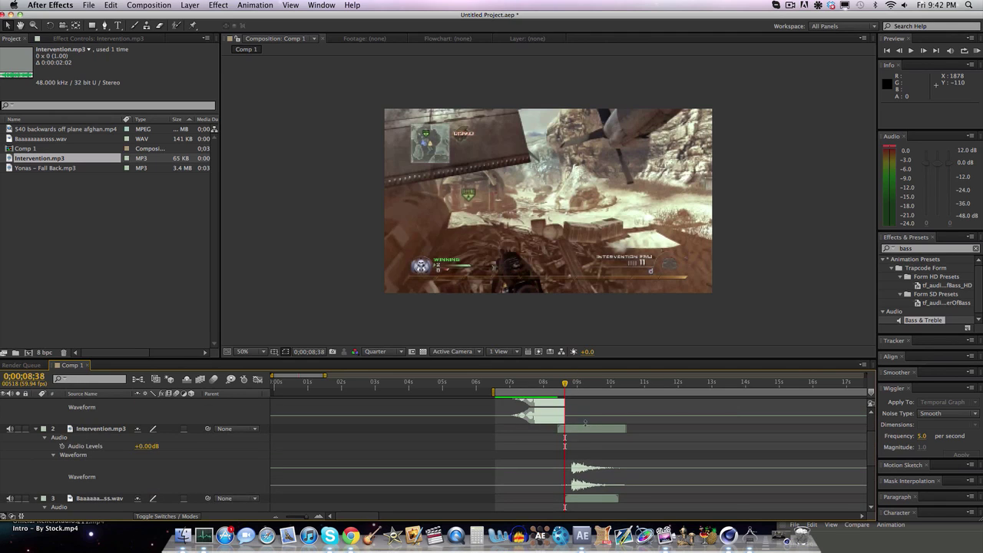
- Keyframe the shot at +6 dB, then -41 dB at about 10;46
click(581, 428)
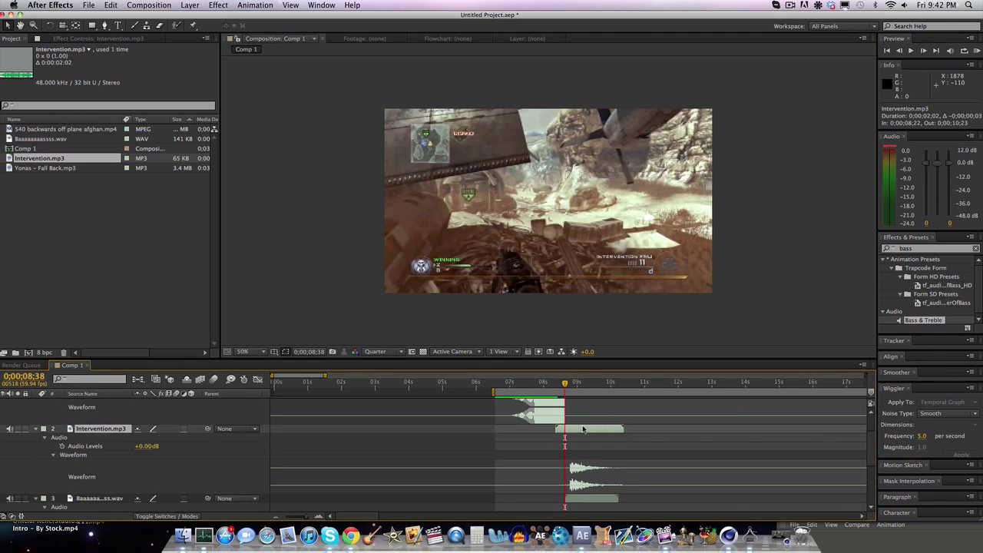
click(141, 449)
drag(141, 451, 150, 450)
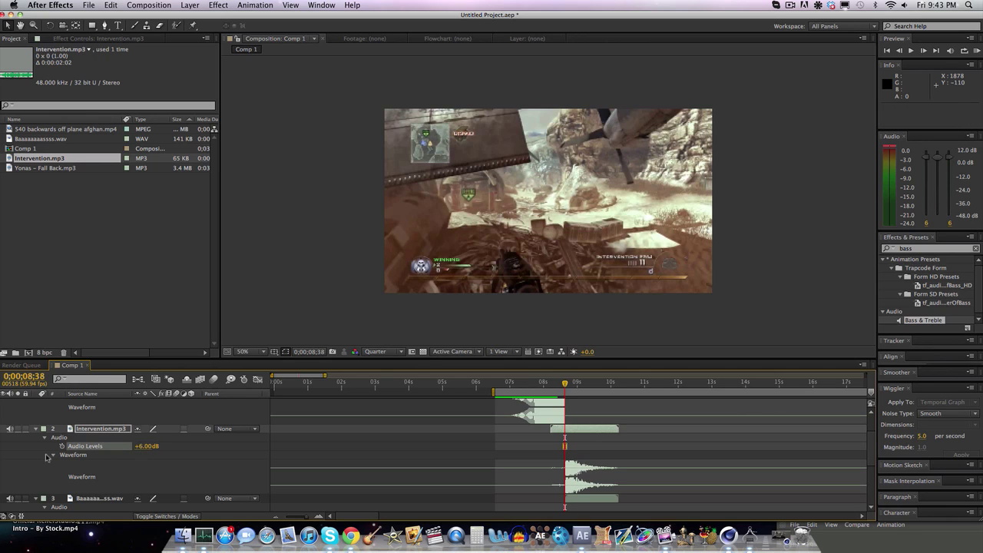
click(62, 447)
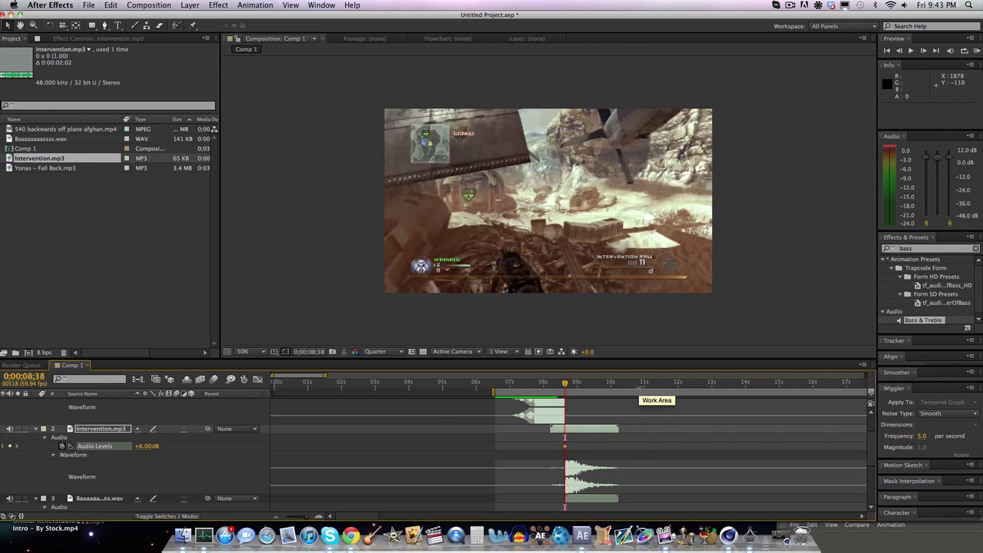
click(636, 383)
drag(141, 453, 197, 434)
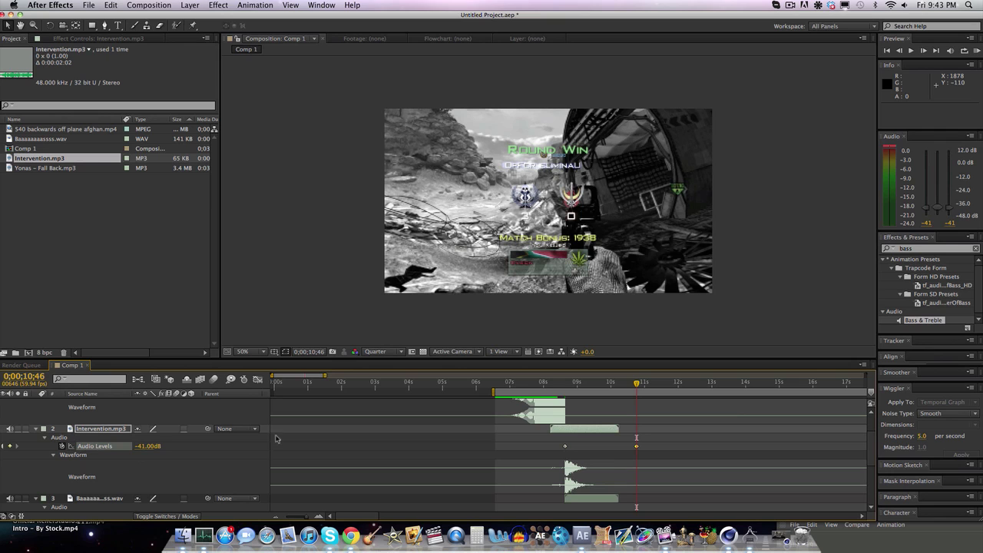
- Move the -41 dB keyframe to about 16 seconds and preview the full comp
drag(637, 448, 700, 452)
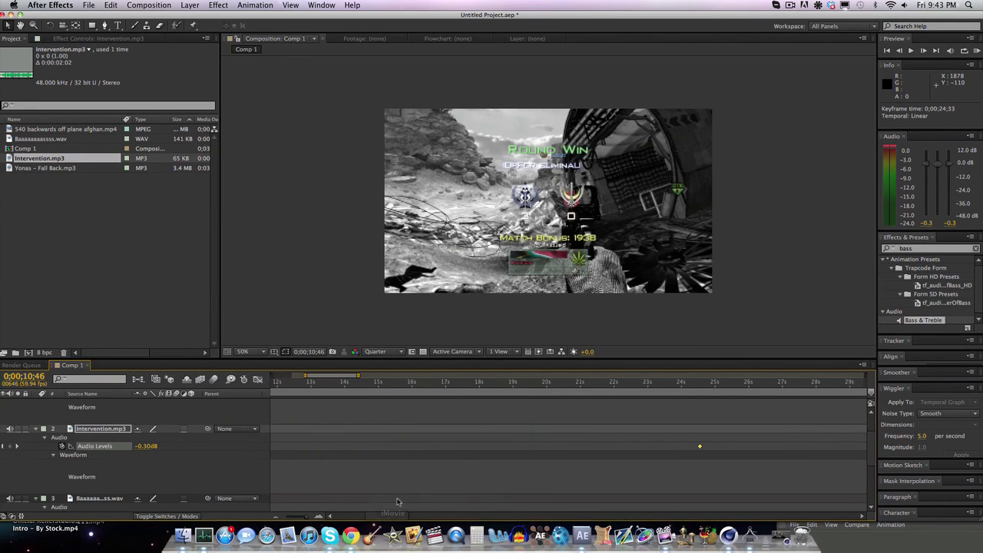
scroll(388, 507, left, 3)
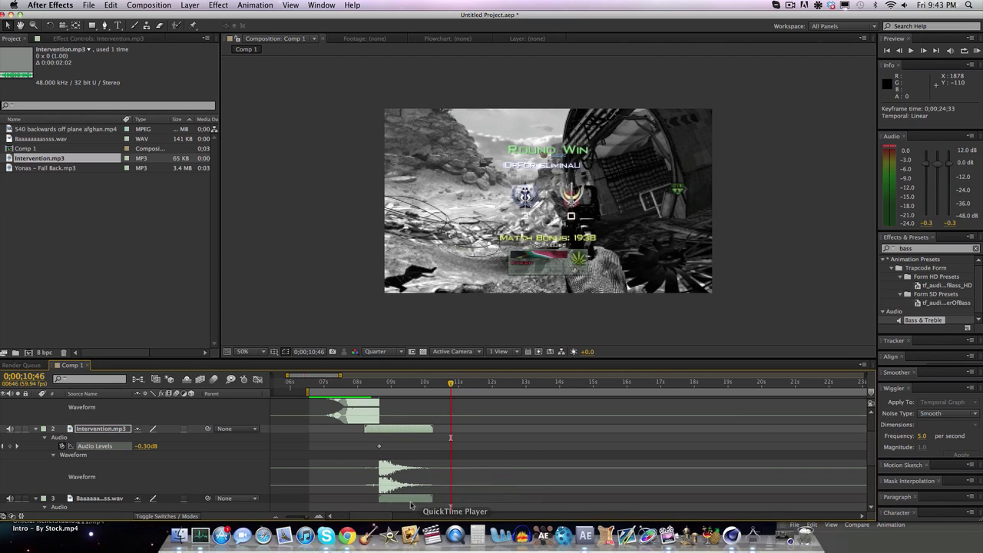
scroll(376, 513, right, 3)
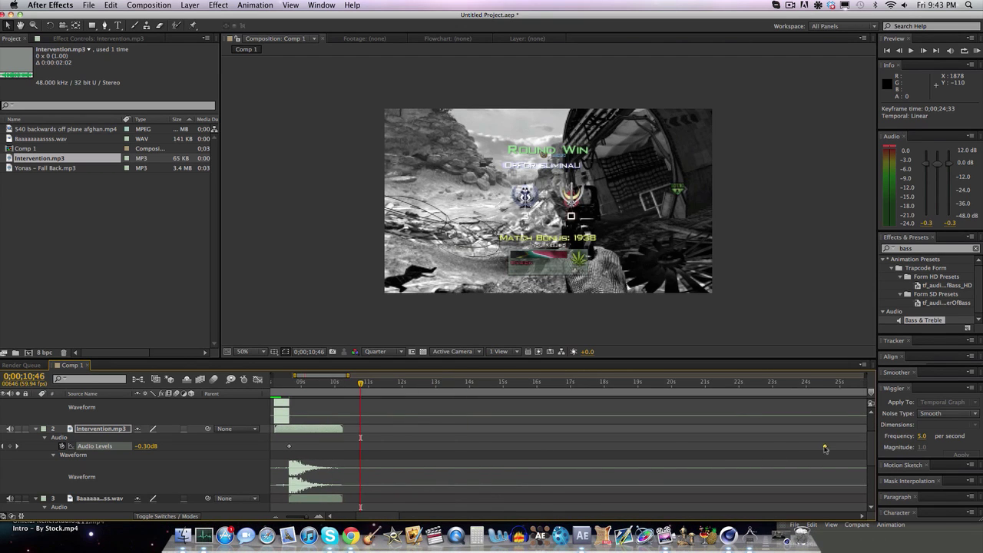
drag(829, 448, 792, 448)
drag(607, 459, 530, 458)
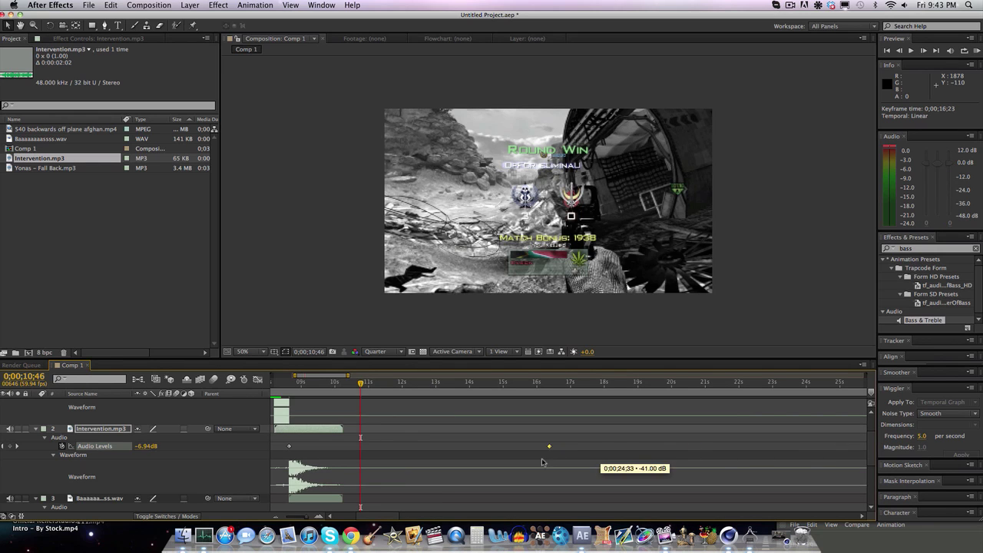
drag(296, 375, 270, 376)
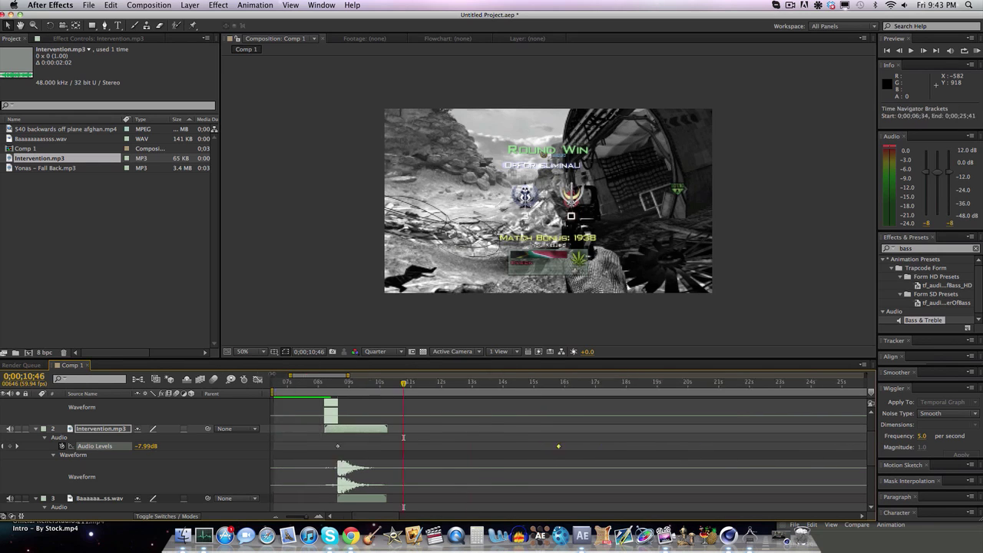
click(976, 50)
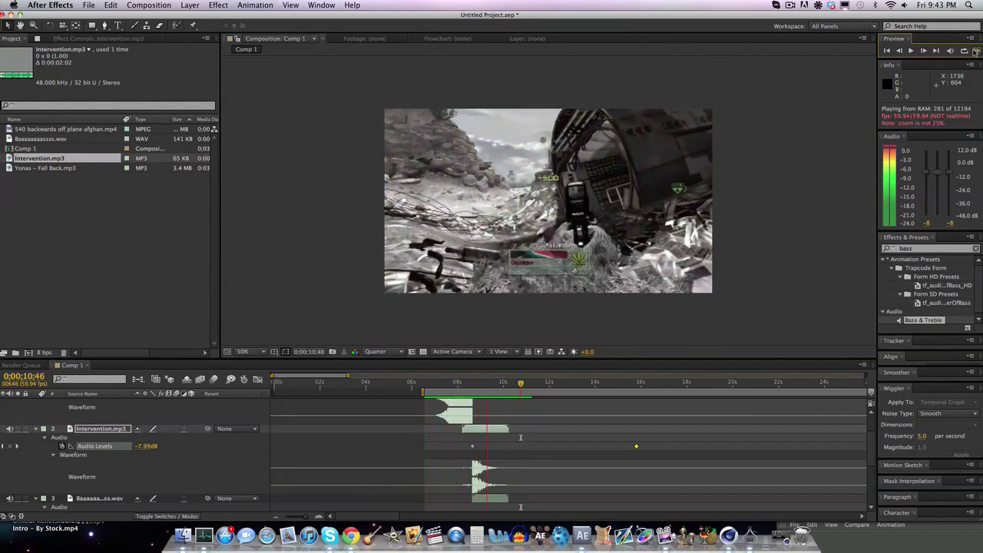
click(976, 51)
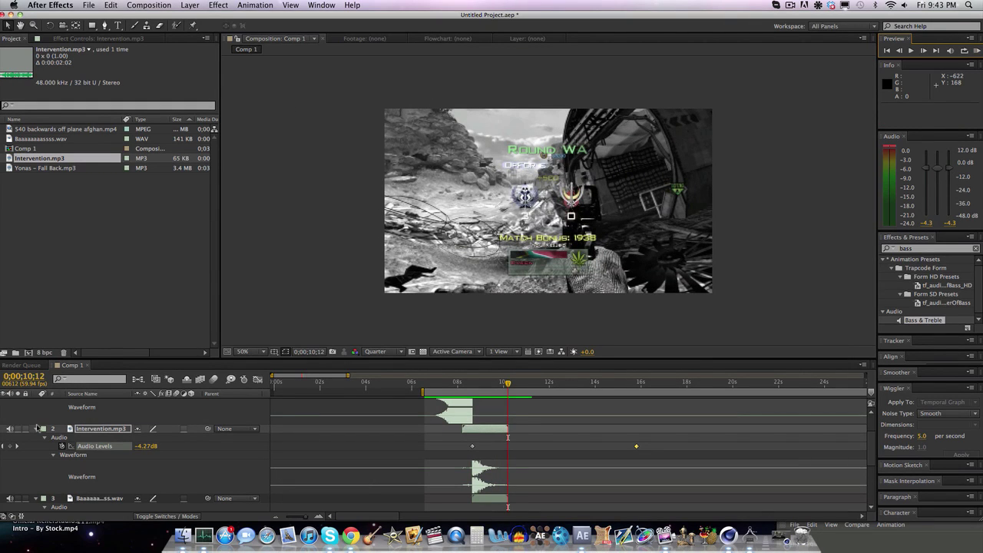
- Collapse all layer properties and select the 540 backwards gameplay layer
click(36, 430)
click(37, 404)
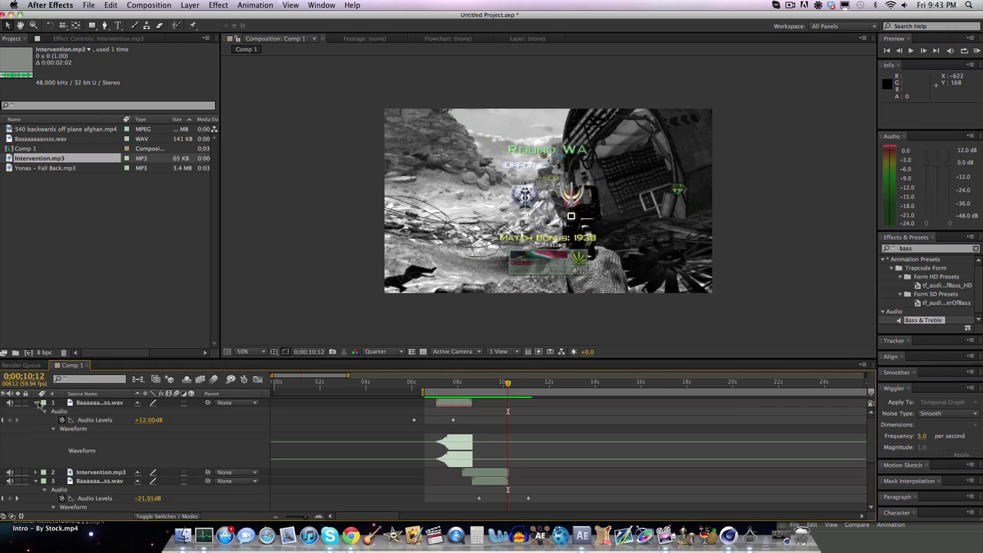
click(34, 402)
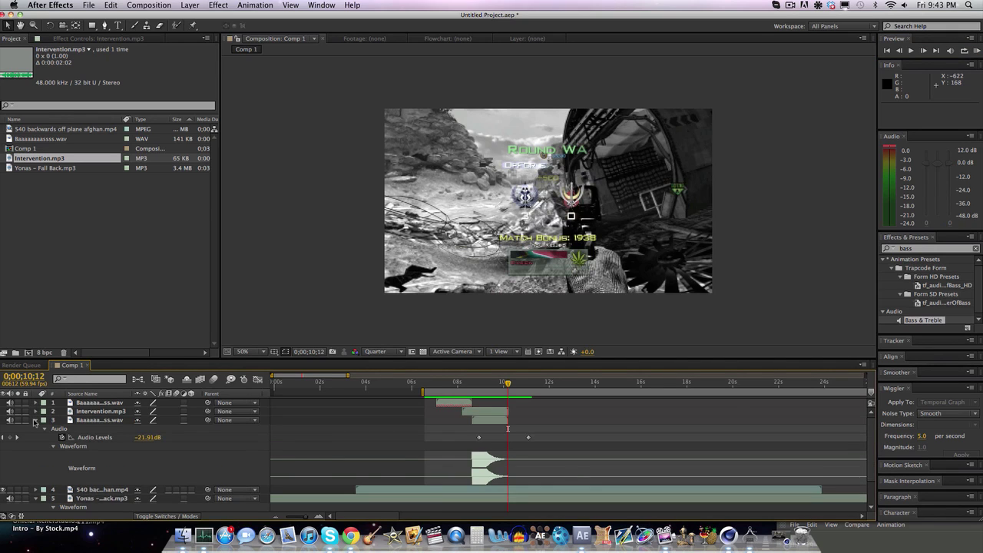
click(35, 420)
click(101, 429)
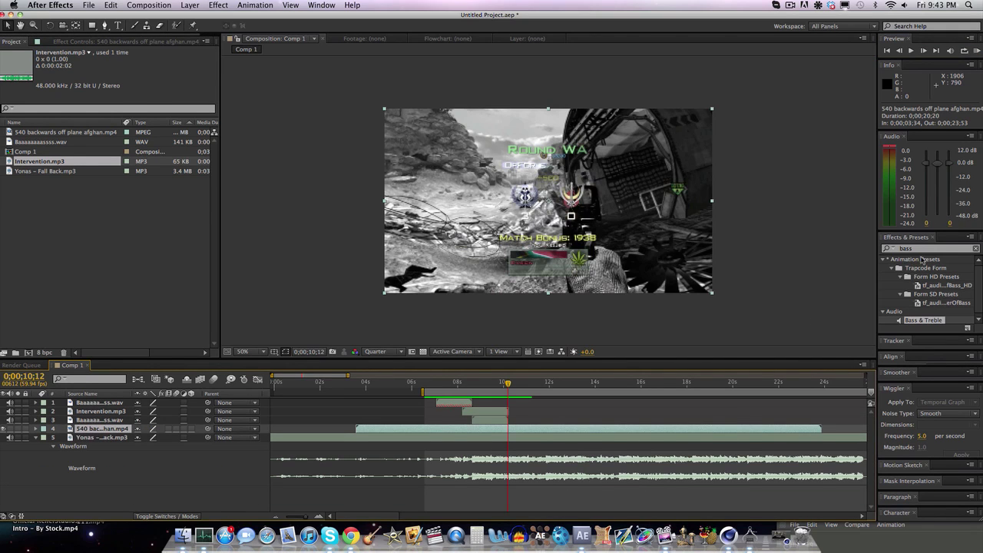
- Apply Levels to the music track, test lowering Input White, then delete the effect
click(922, 249)
text(levels)
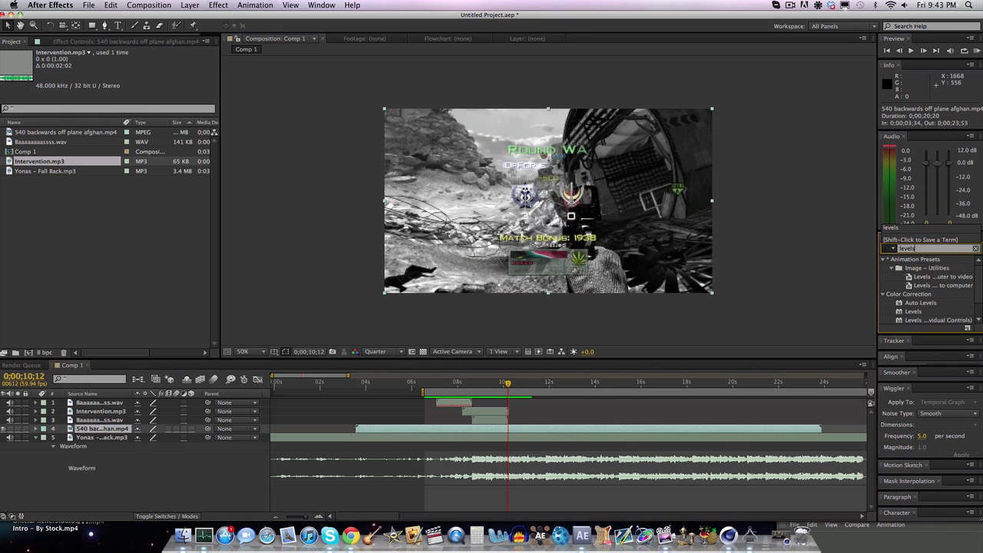
drag(913, 311, 508, 439)
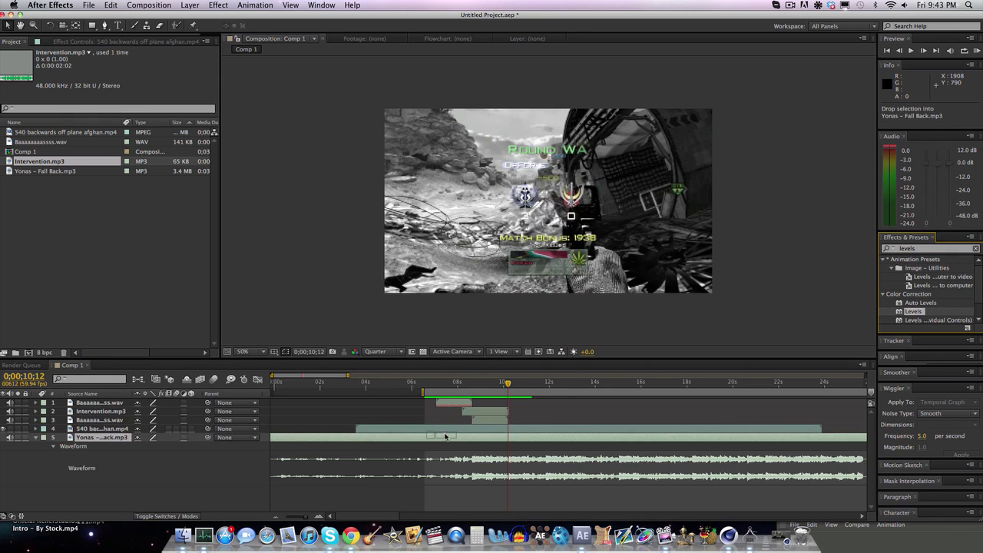
drag(439, 384, 436, 384)
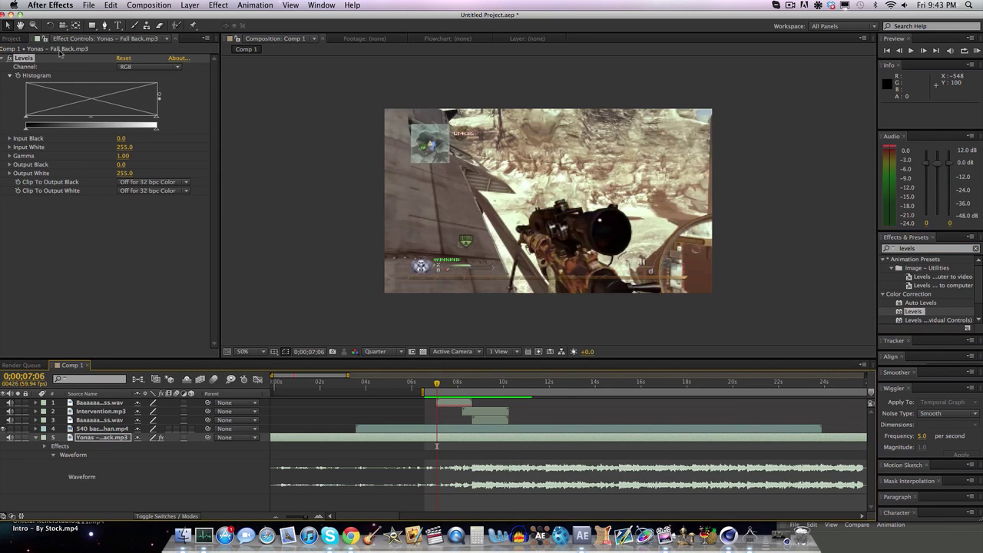
click(24, 80)
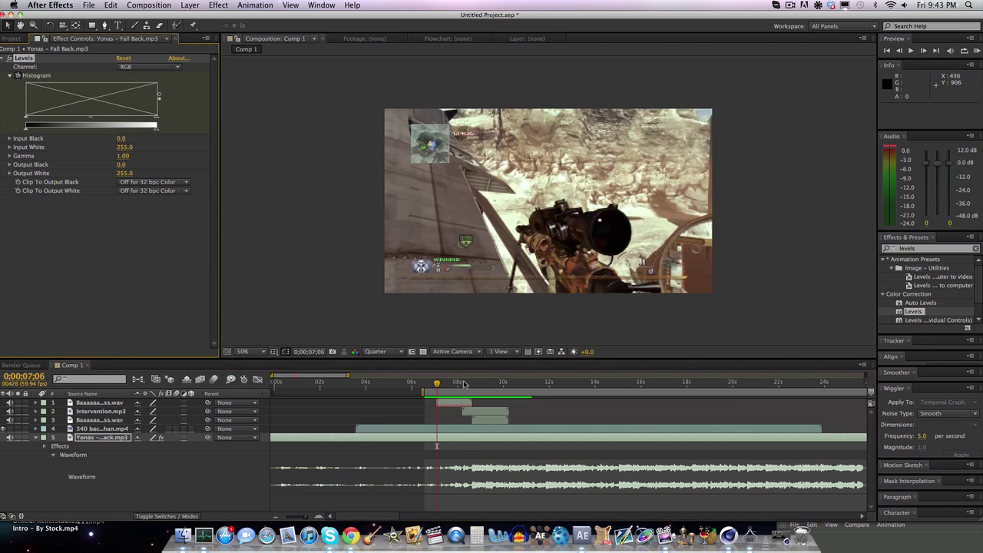
drag(464, 384, 471, 384)
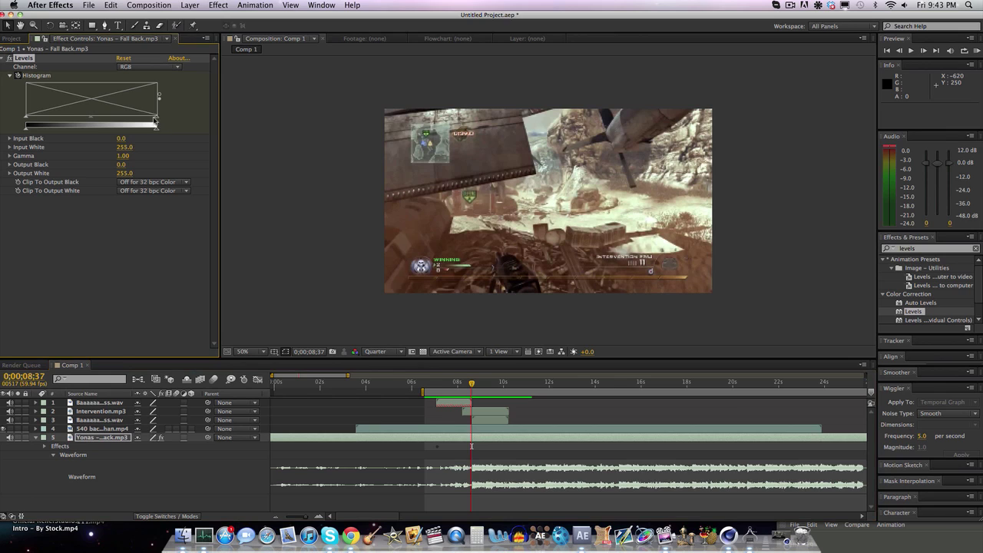
mouse_move(157, 121)
mouse_down()
mouse_move(77, 119)
mouse_move(153, 132)
mouse_up()
key(Delete)
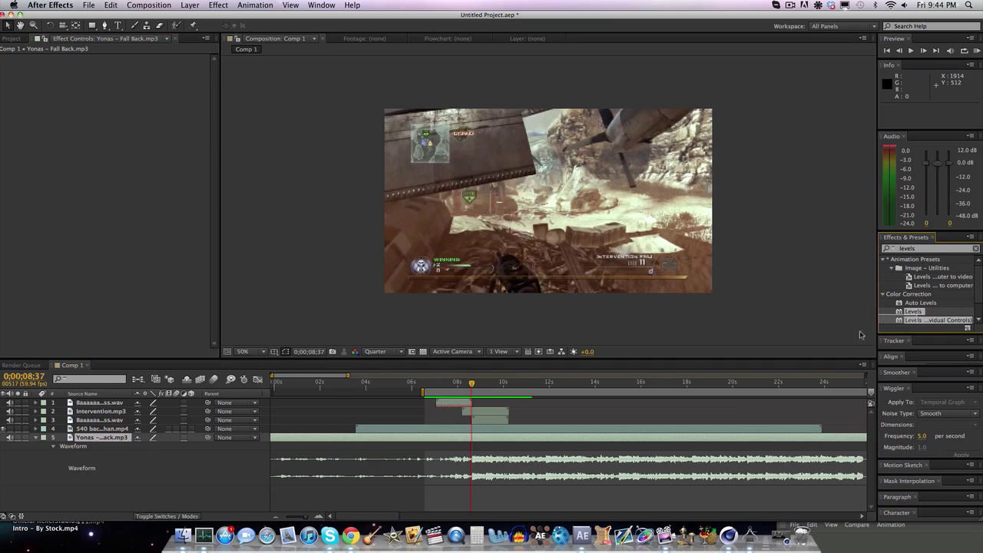
- Apply Levels to the 540 backwards clip and adjust Input White while scrubbing the shot frames
drag(918, 312, 720, 428)
drag(156, 128, 92, 124)
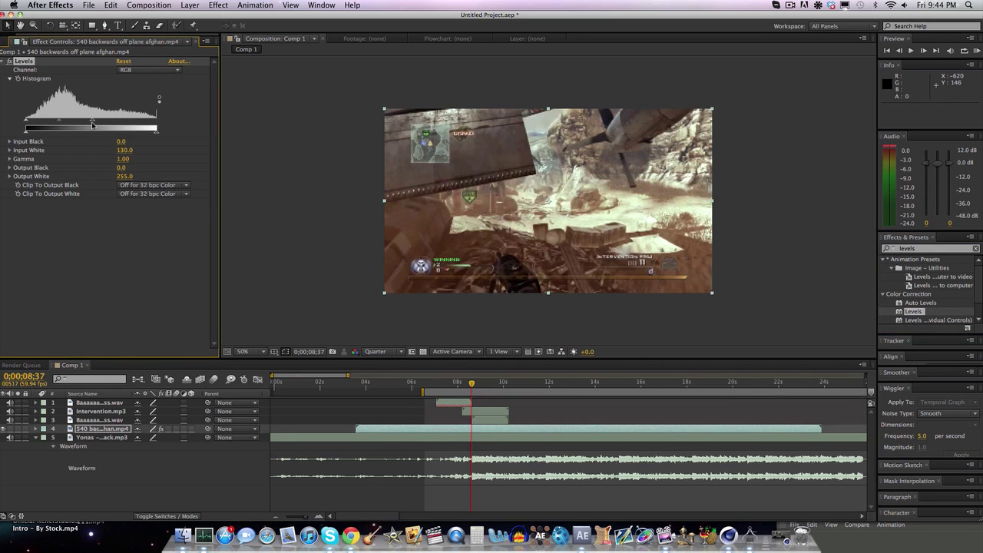
drag(90, 123, 83, 123)
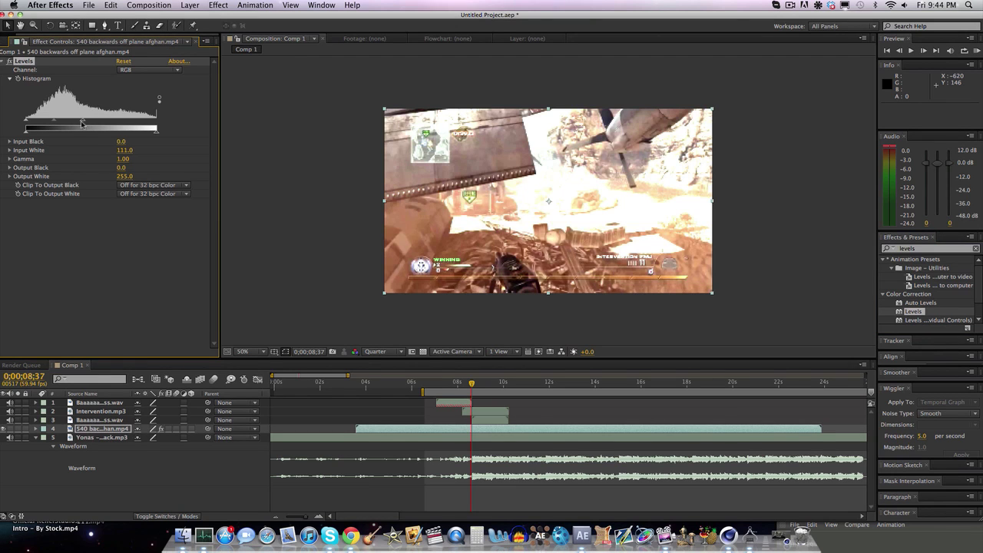
click(442, 383)
drag(81, 124, 158, 125)
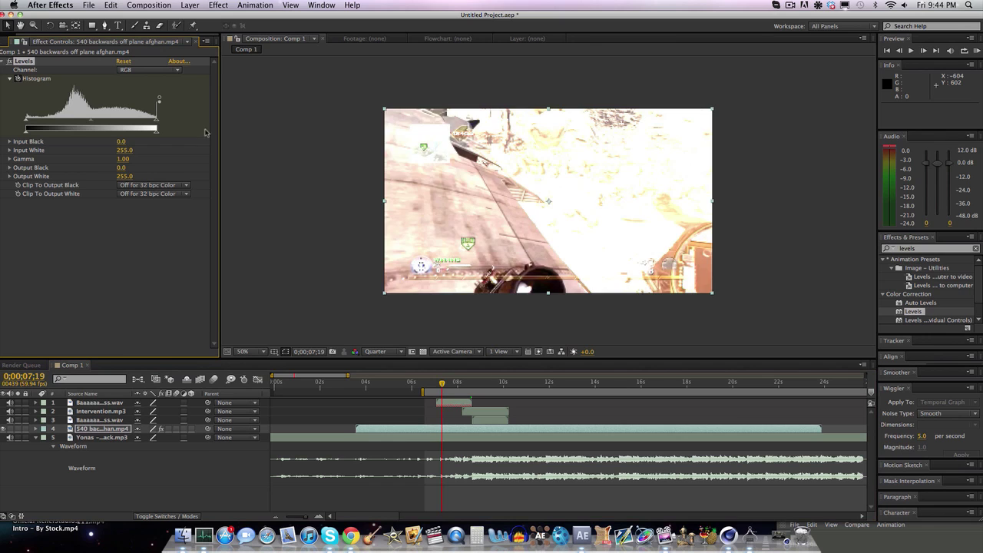
drag(434, 386, 465, 383)
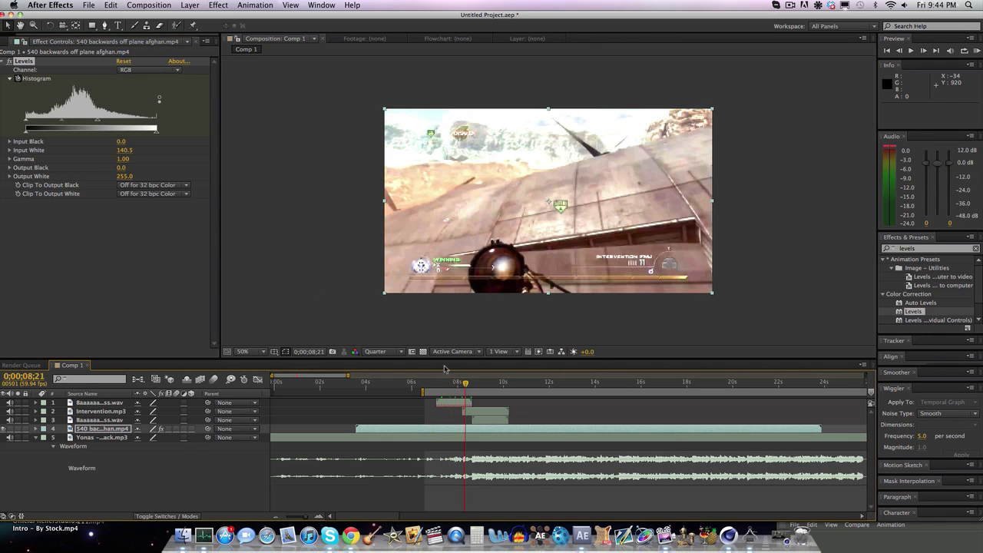
- Search Effects & Presets for 'optics', then clear the search
click(929, 248)
text(optics)
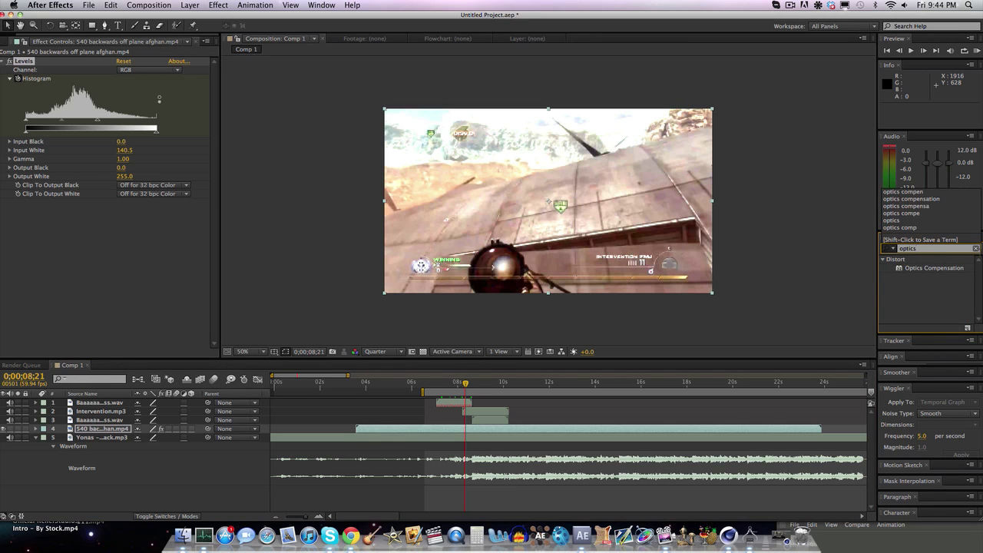
click(976, 248)
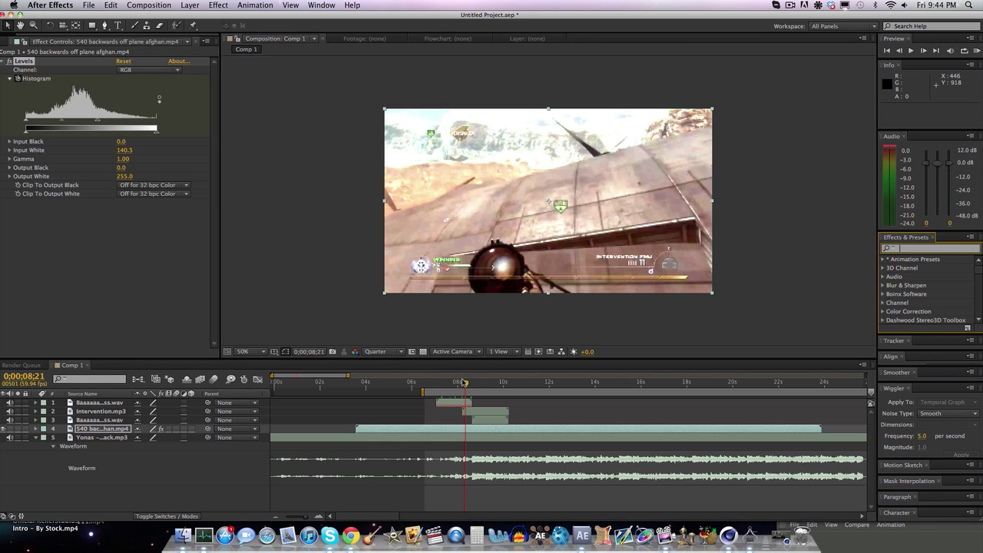
drag(464, 381, 676, 381)
mouse_move(451, 382)
mouse_down()
mouse_move(473, 382)
mouse_move(273, 391)
mouse_up()
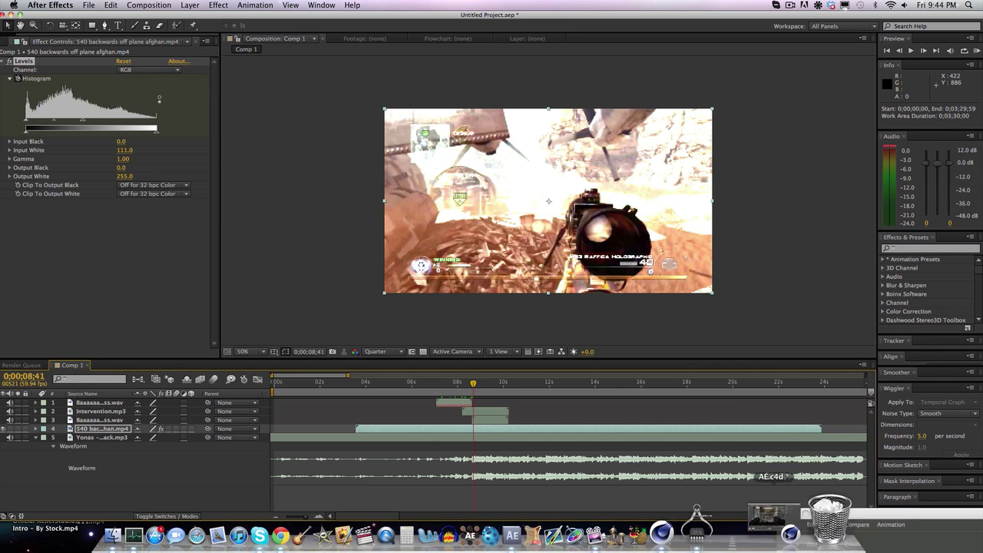
click(799, 530)
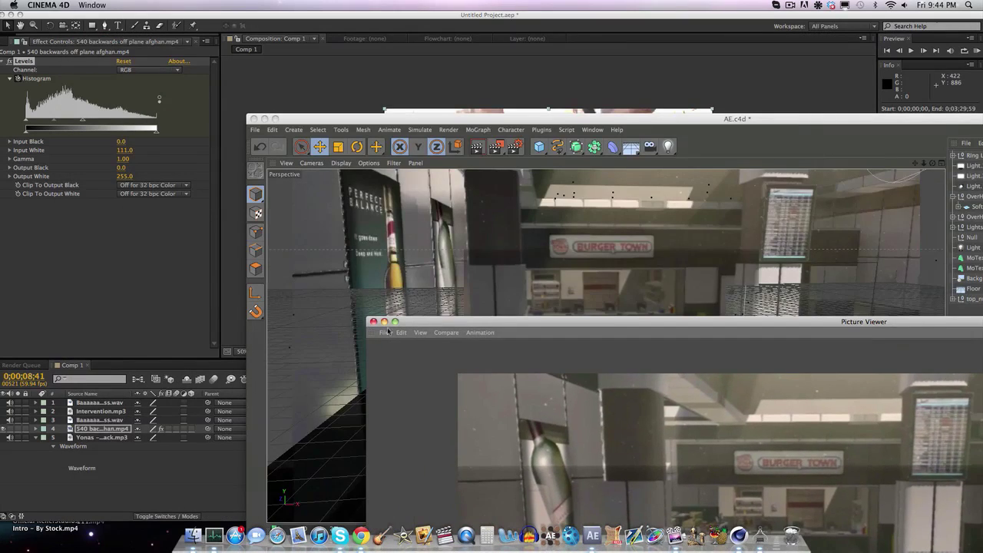
click(104, 279)
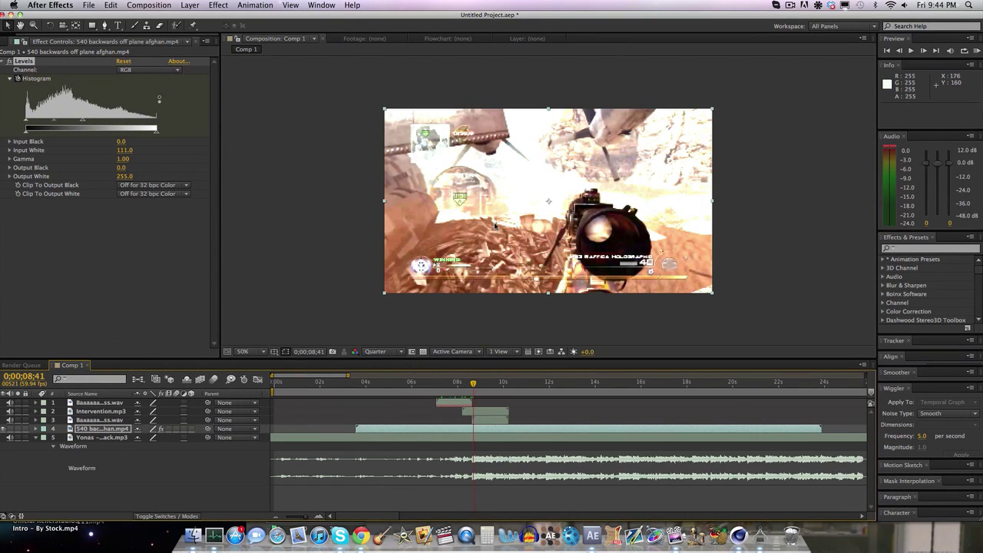
drag(474, 384, 478, 384)
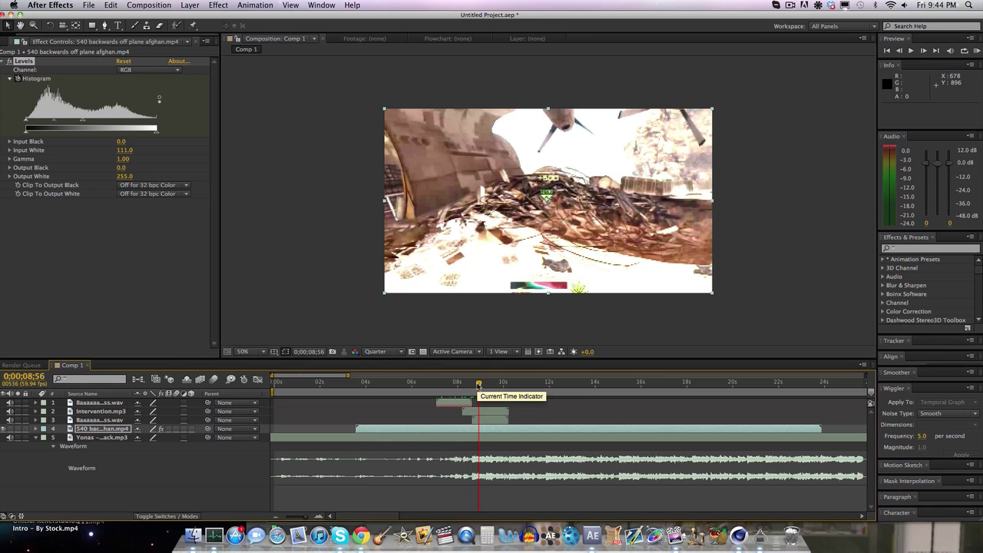